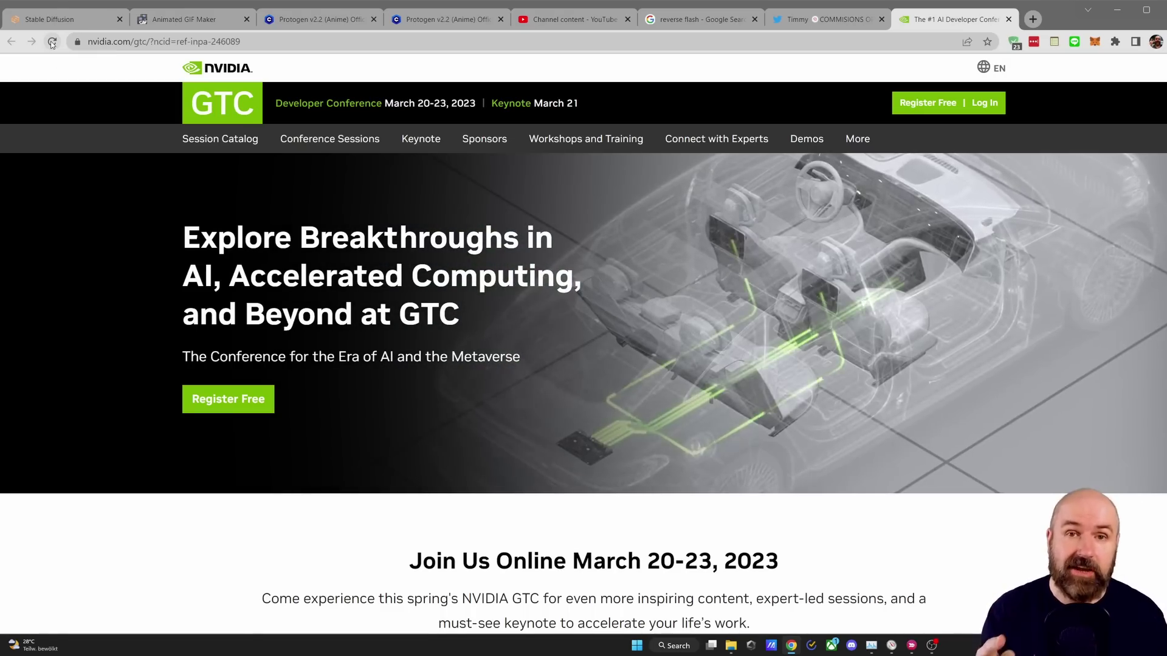
# Scroll down the NVIDIA GTC conference page to the speaker grid
pyautogui.scroll(-10, 66, 234)
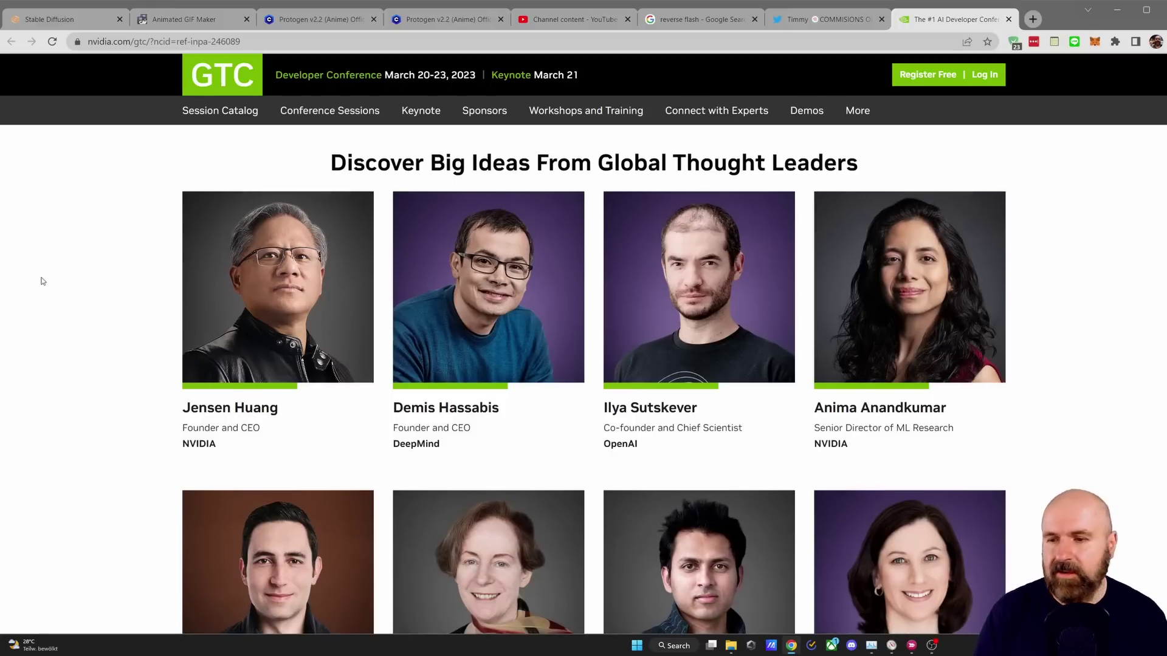
pyautogui.scroll(-9, 36, 312)
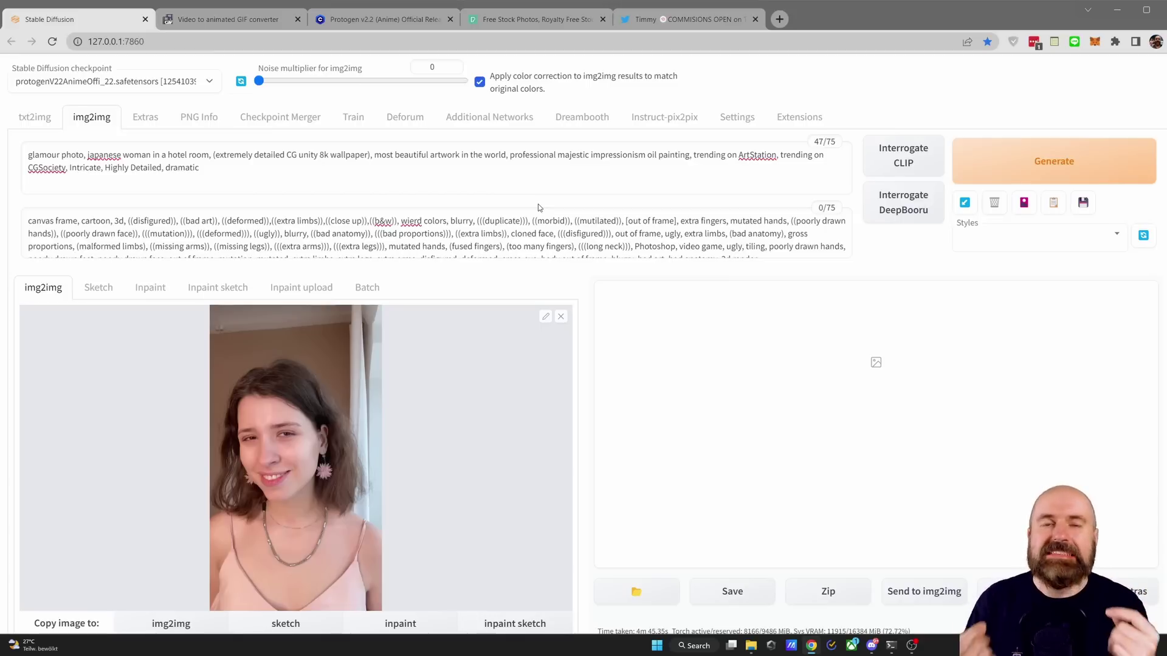
# Search Pexels for 'dancer' and show the video results
pyautogui.click(494, 17)
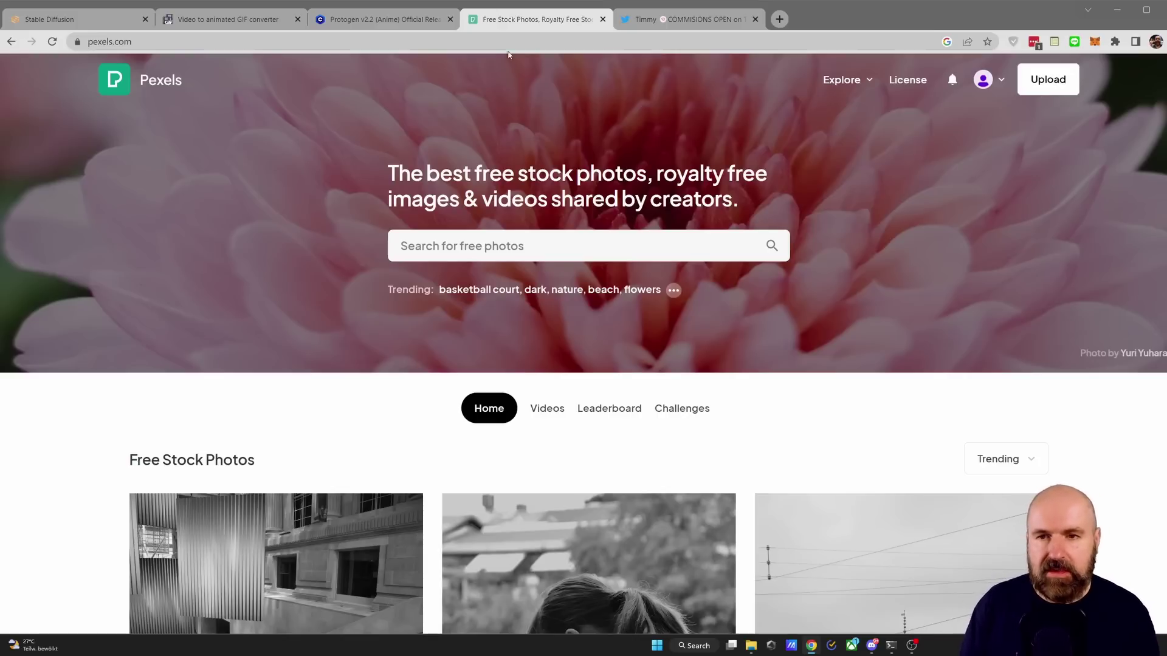
pyautogui.click(514, 245)
pyautogui.write('dancer')
pyautogui.press('Return')
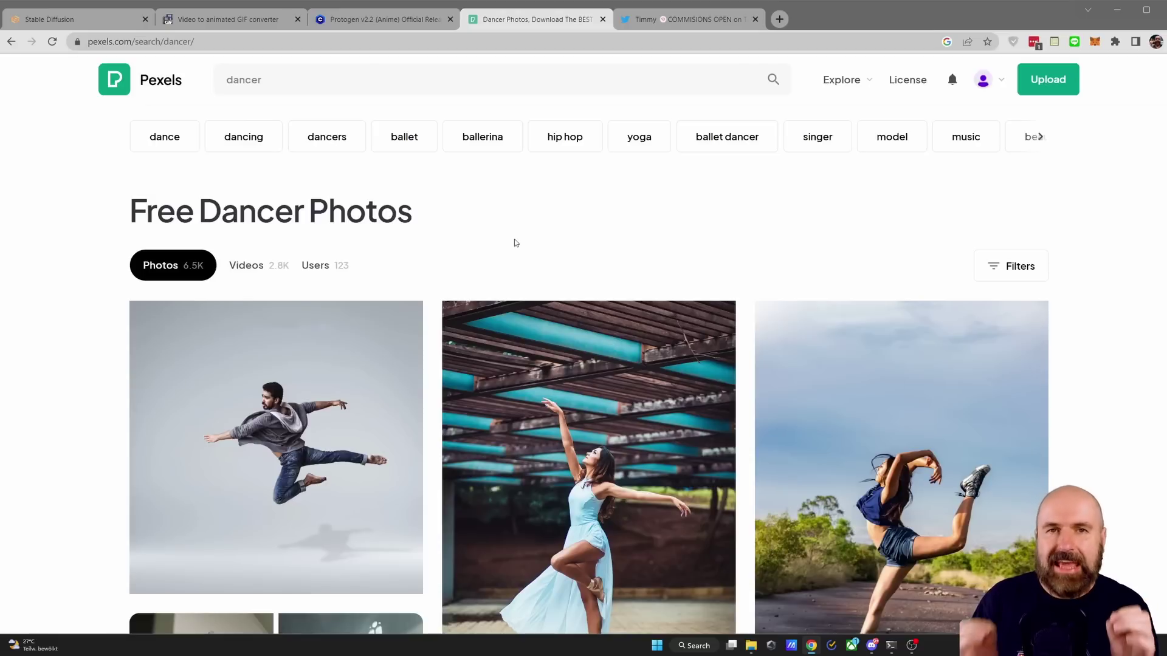
pyautogui.click(246, 266)
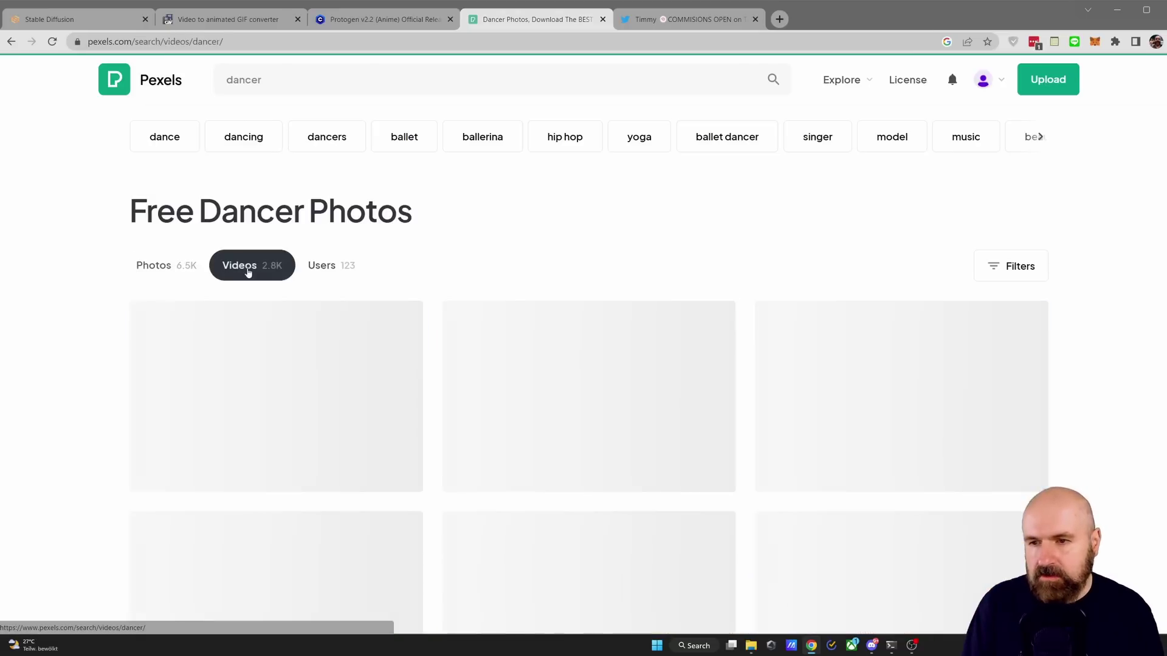
# Check the video orientation and size filters, then bring up the ezgif converter
pyautogui.click(1014, 272)
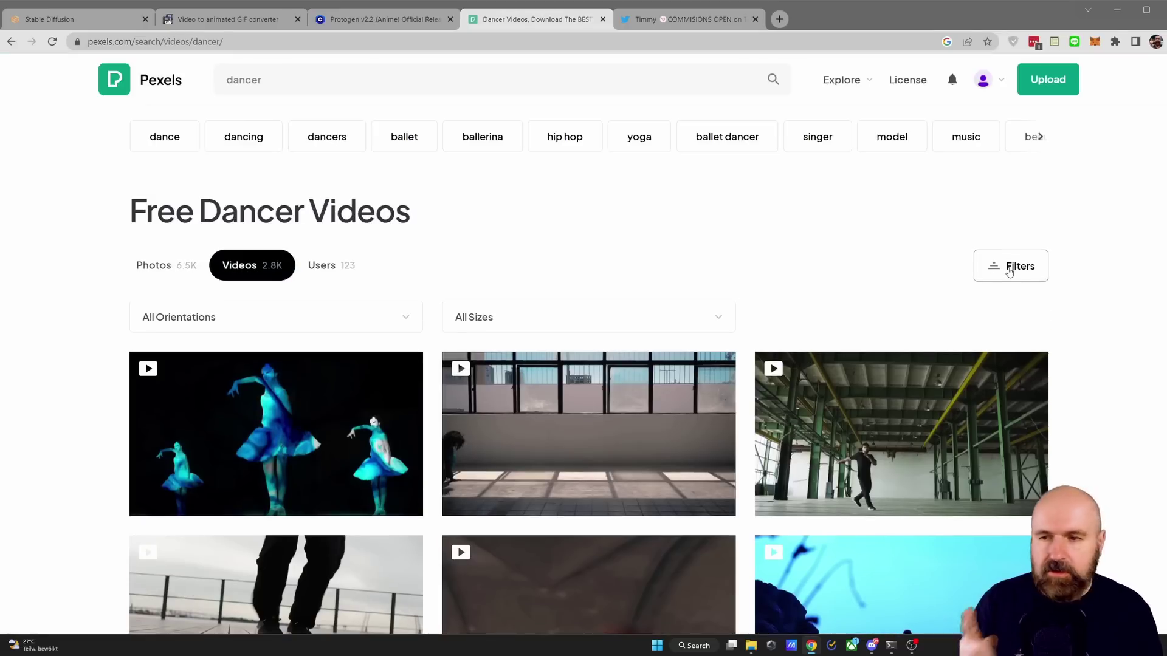
pyautogui.click(374, 329)
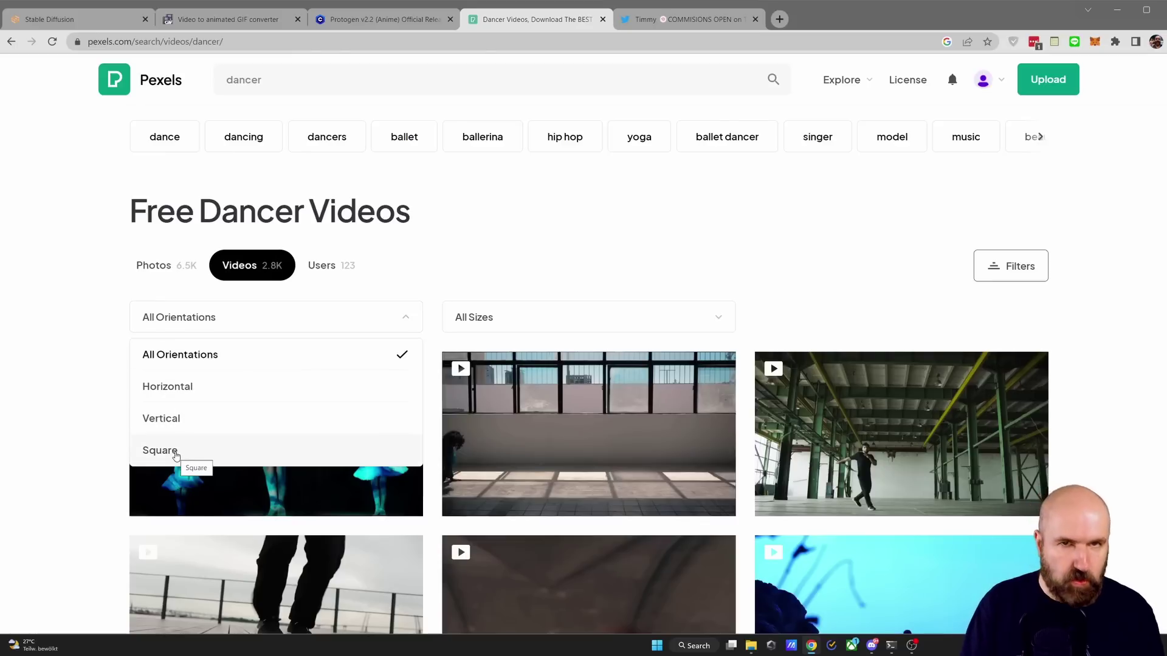
pyautogui.click(489, 319)
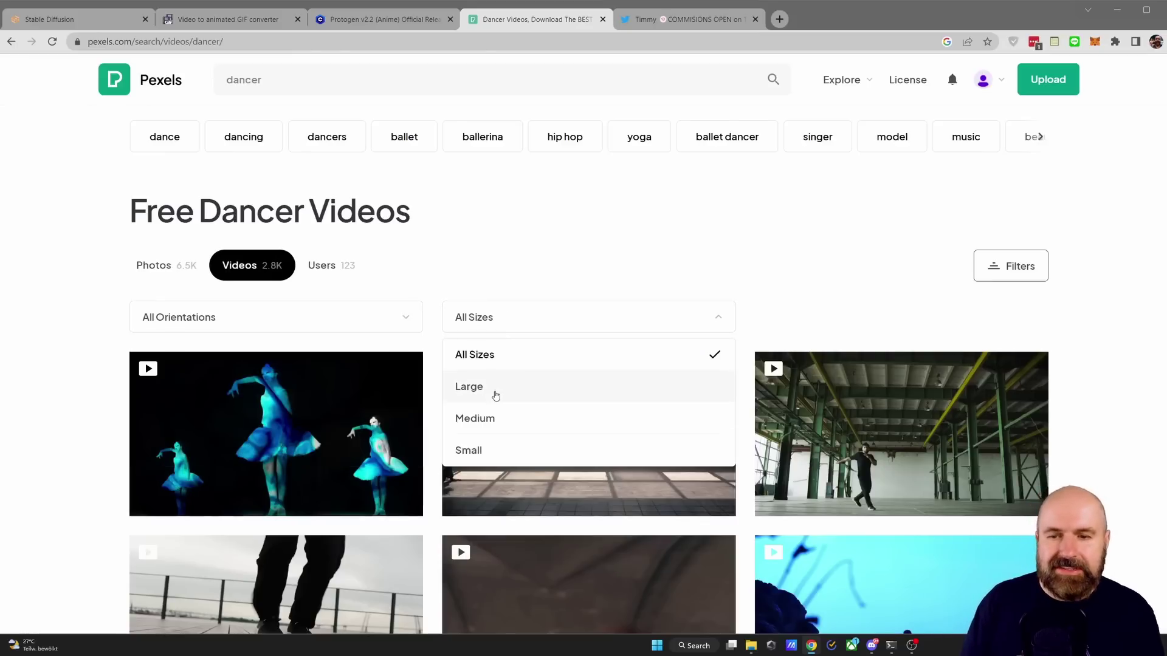
pyautogui.hotkey('ctrl', '2')
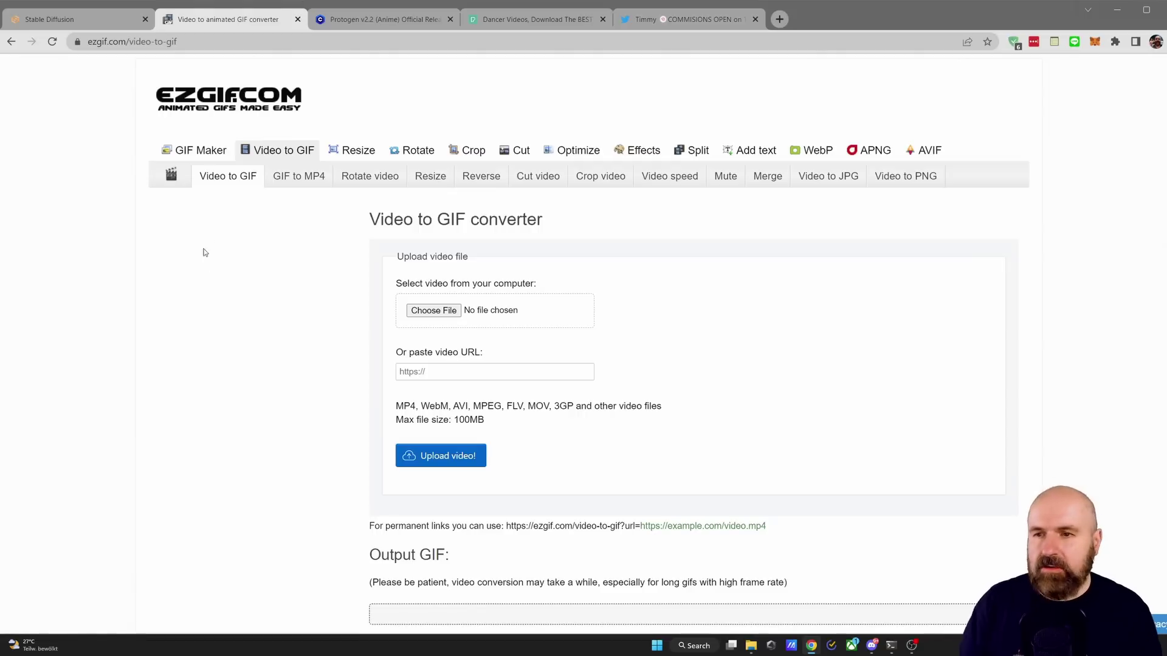
# Load the video into ezgif's Video to JPG converter at Original size and 10 FPS
pyautogui.click(279, 152)
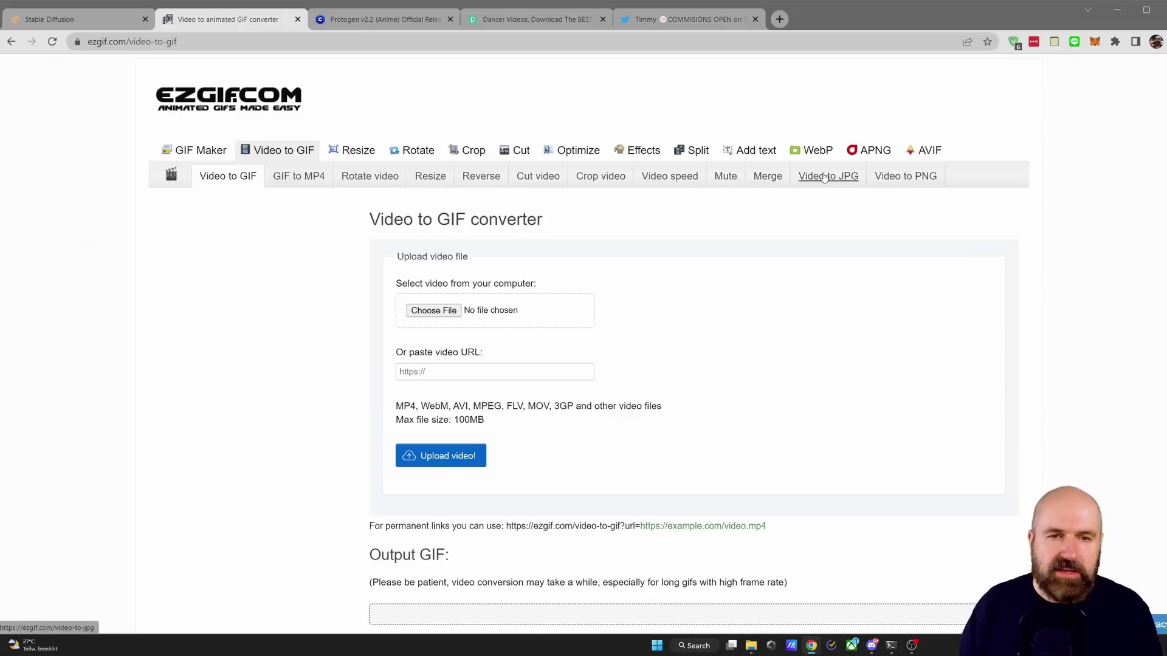
pyautogui.click(824, 177)
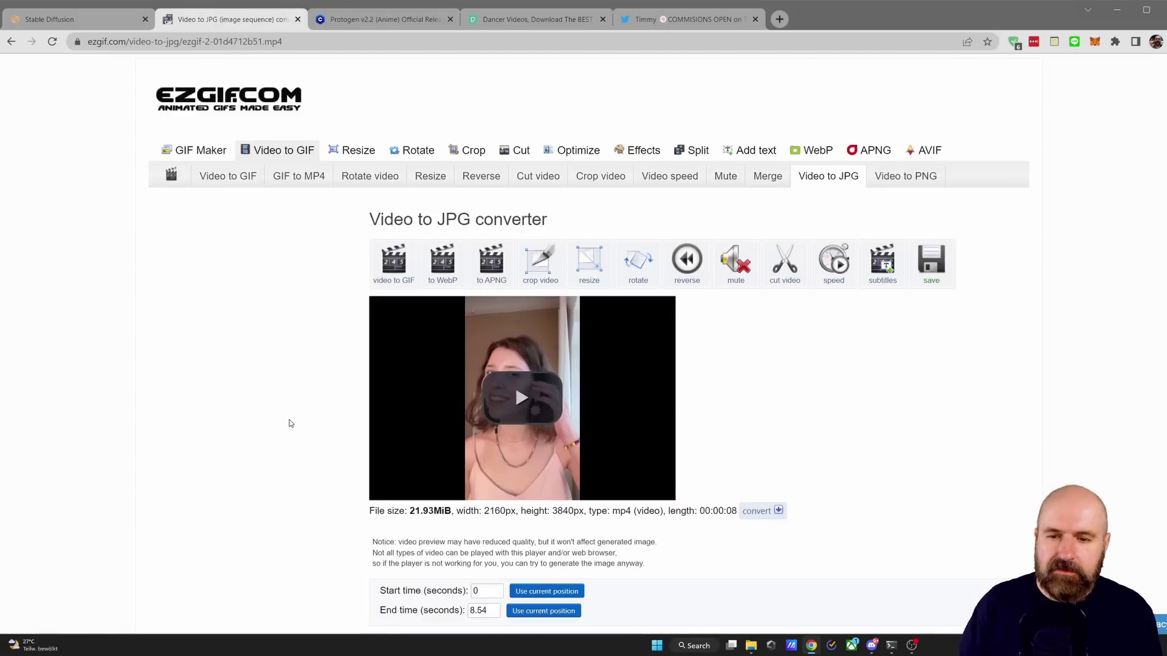
pyautogui.scroll(-4, 291, 423)
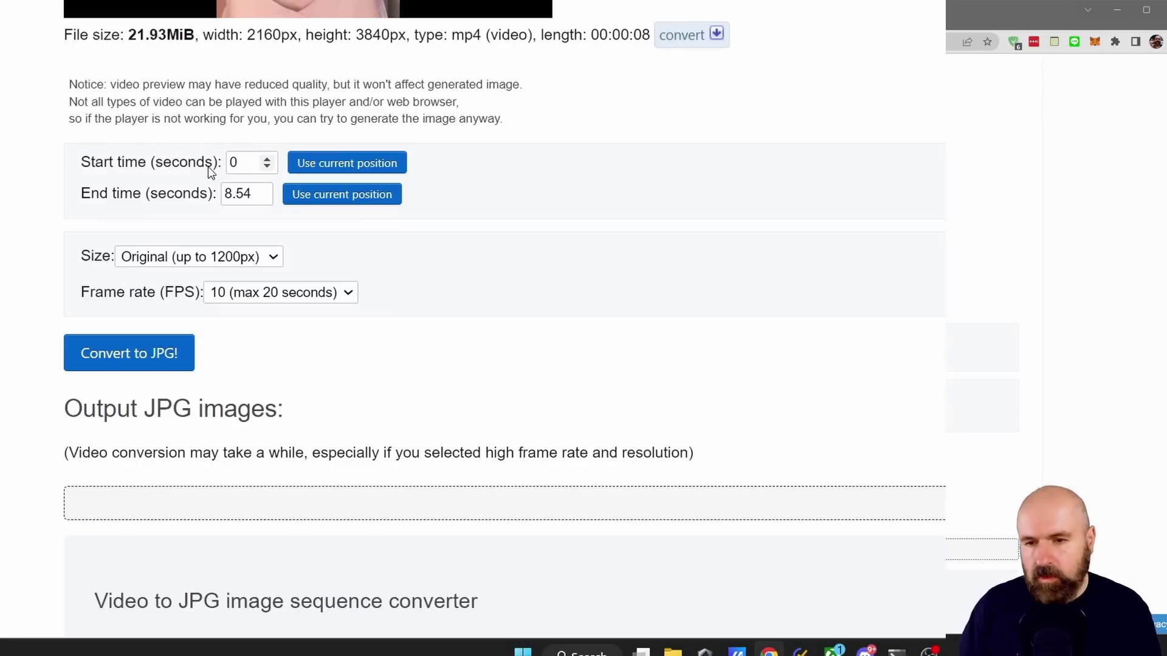
pyautogui.click(162, 258)
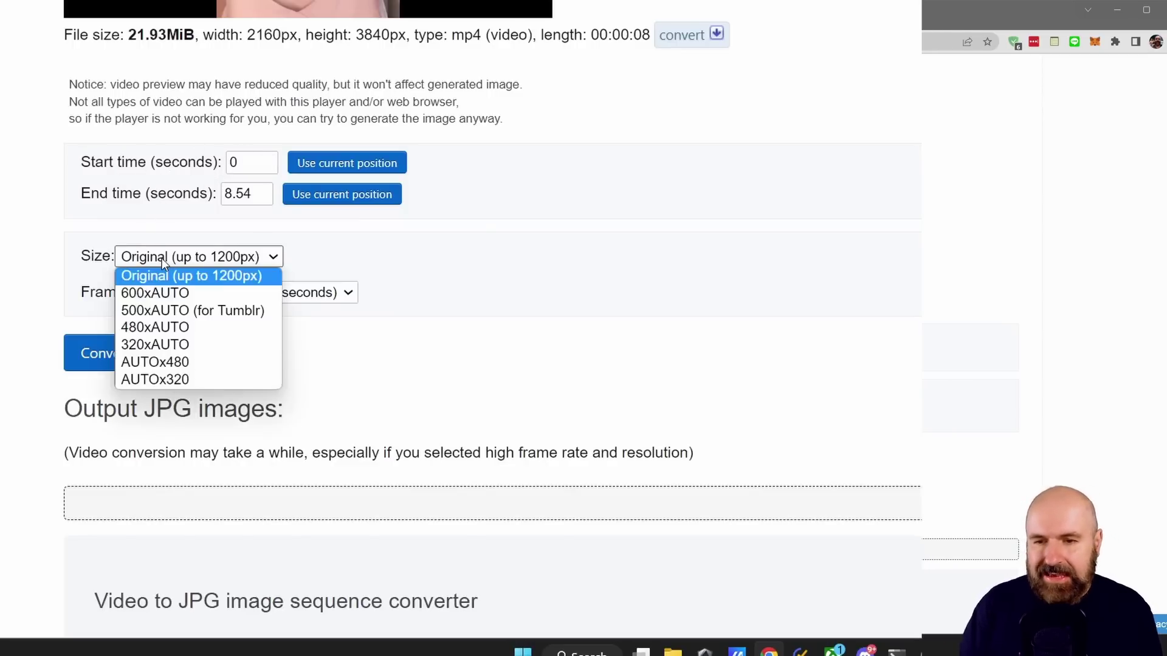
pyautogui.click(244, 281)
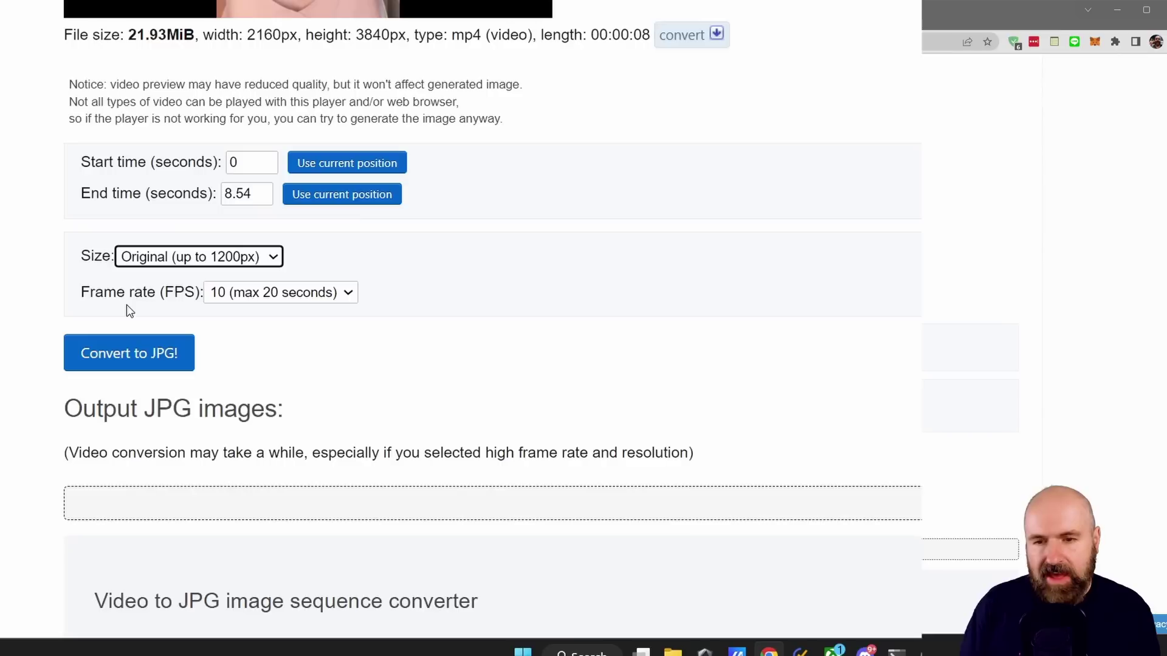
pyautogui.click(277, 300)
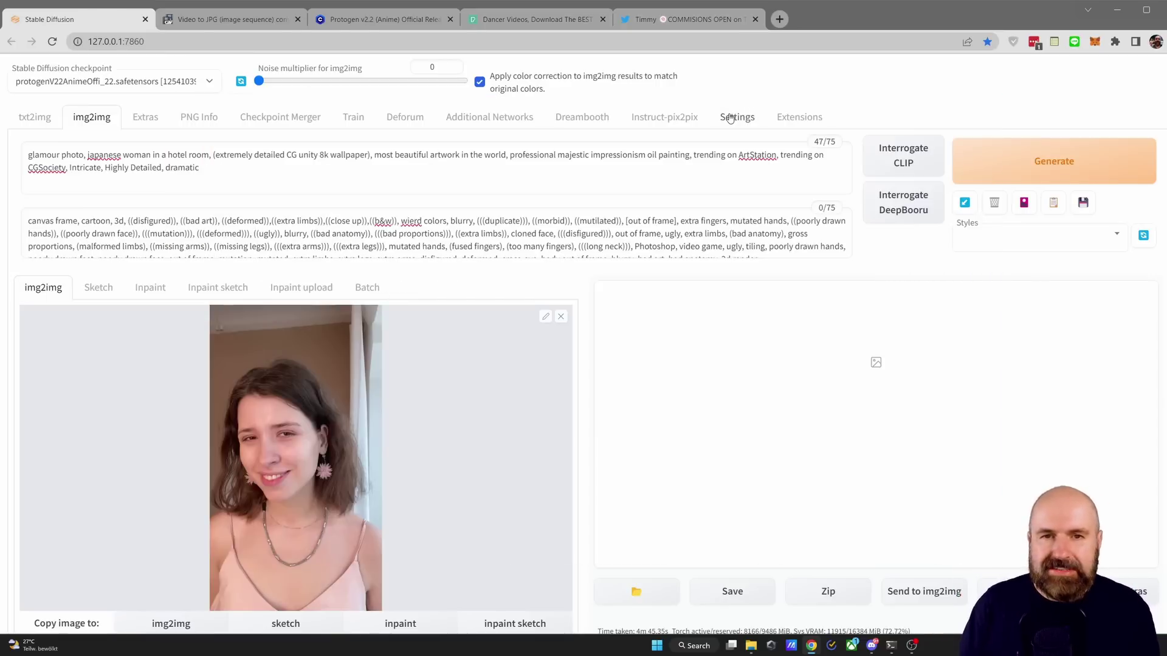
# Bring up the ControlNet section of the web UI Settings
pyautogui.click(729, 118)
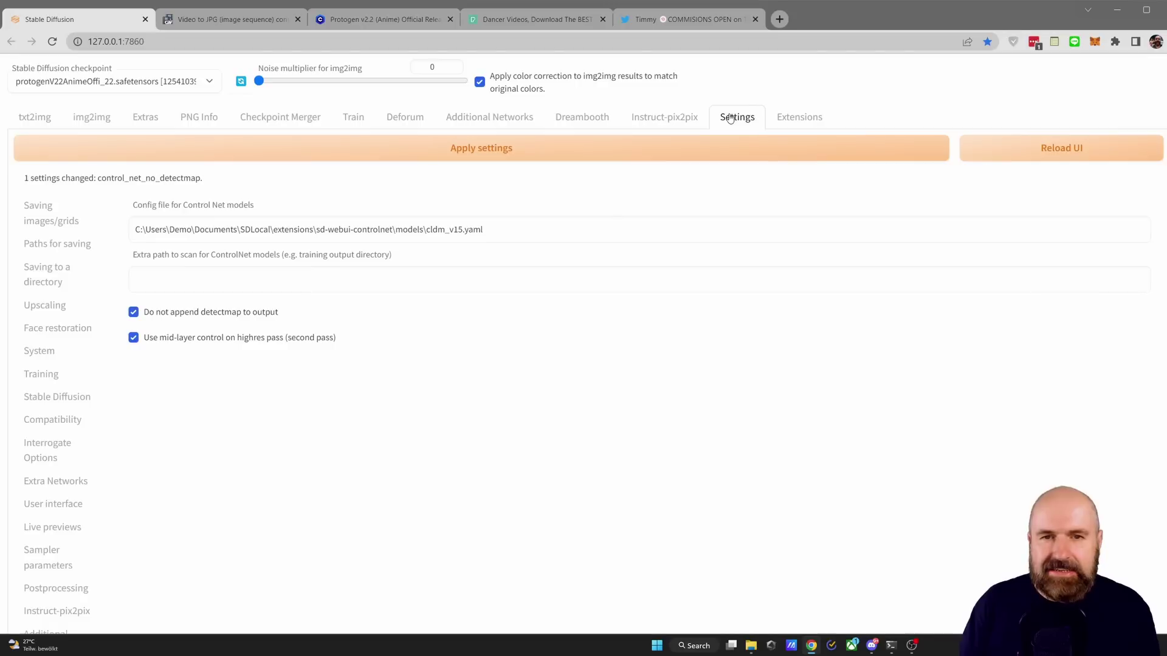
pyautogui.scroll(-3, 477, 299)
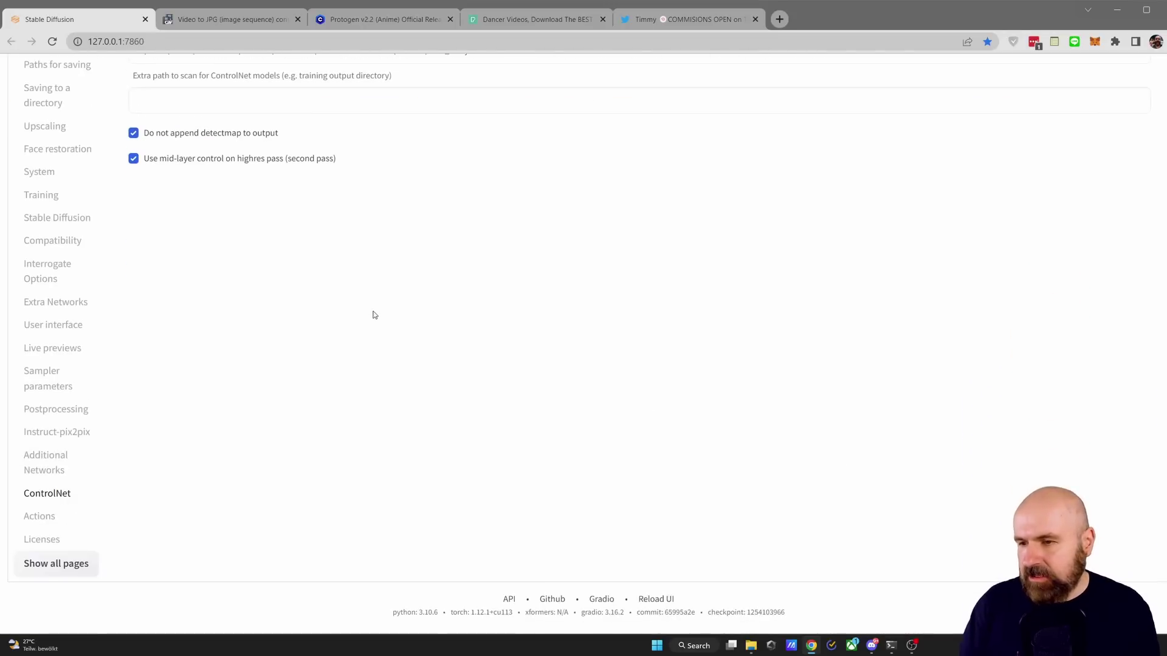
pyautogui.click(40, 496)
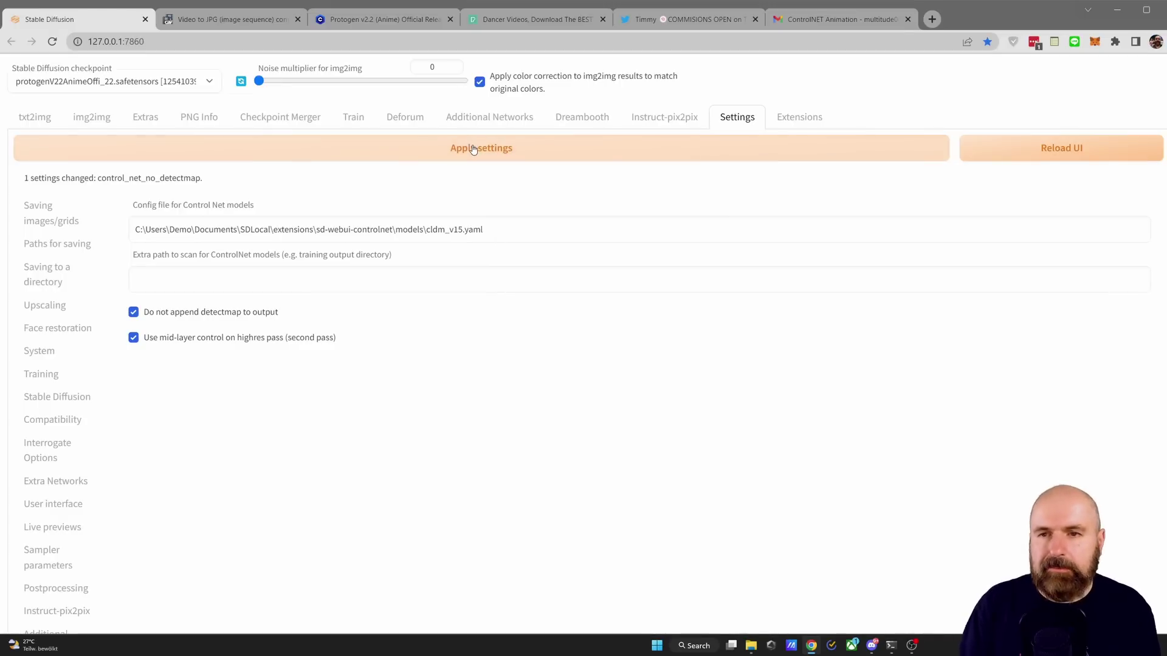
# Apply the ControlNet change, then make img2img use exactly the set step count
pyautogui.click(473, 149)
pyautogui.click(55, 397)
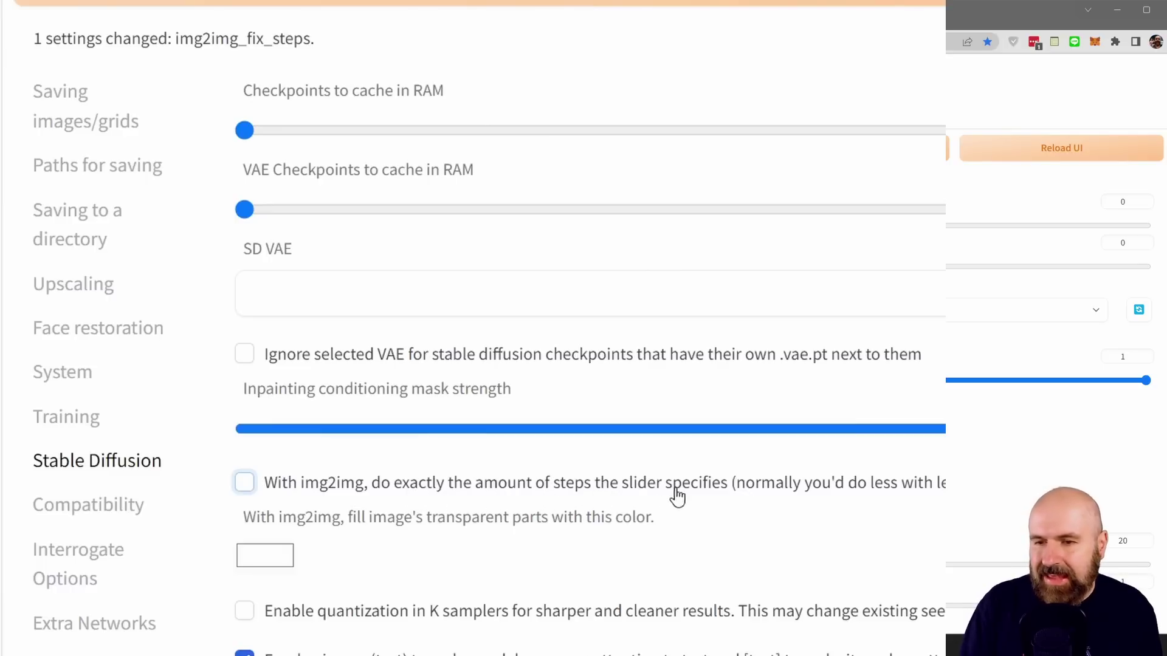
pyautogui.click(244, 485)
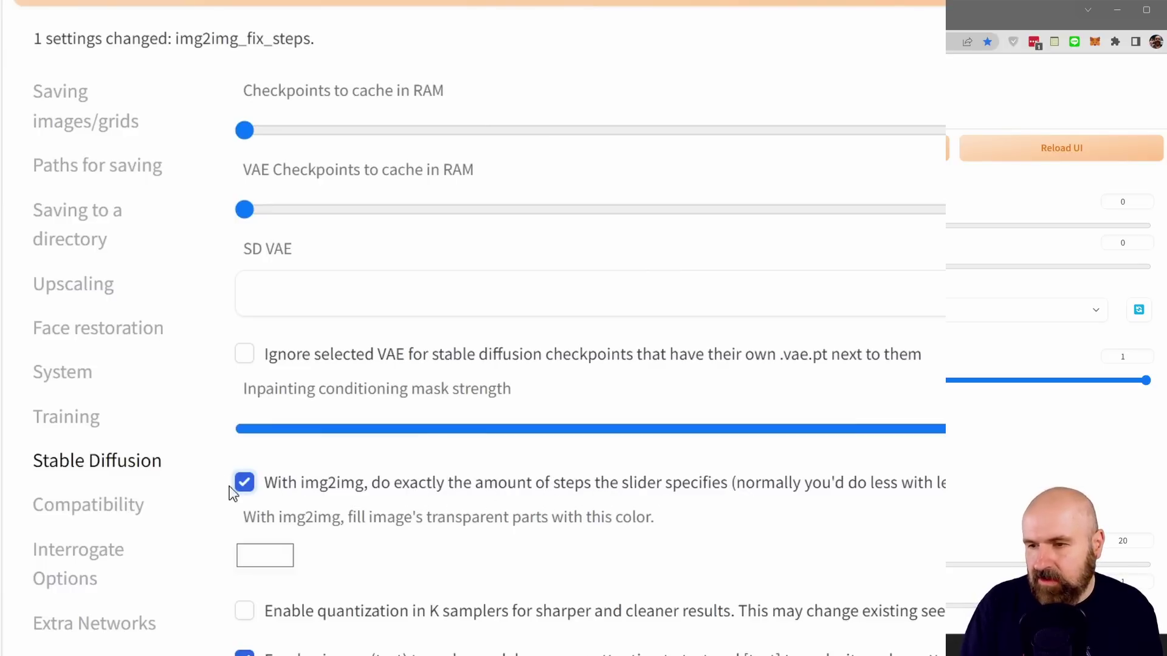
pyautogui.click(427, 148)
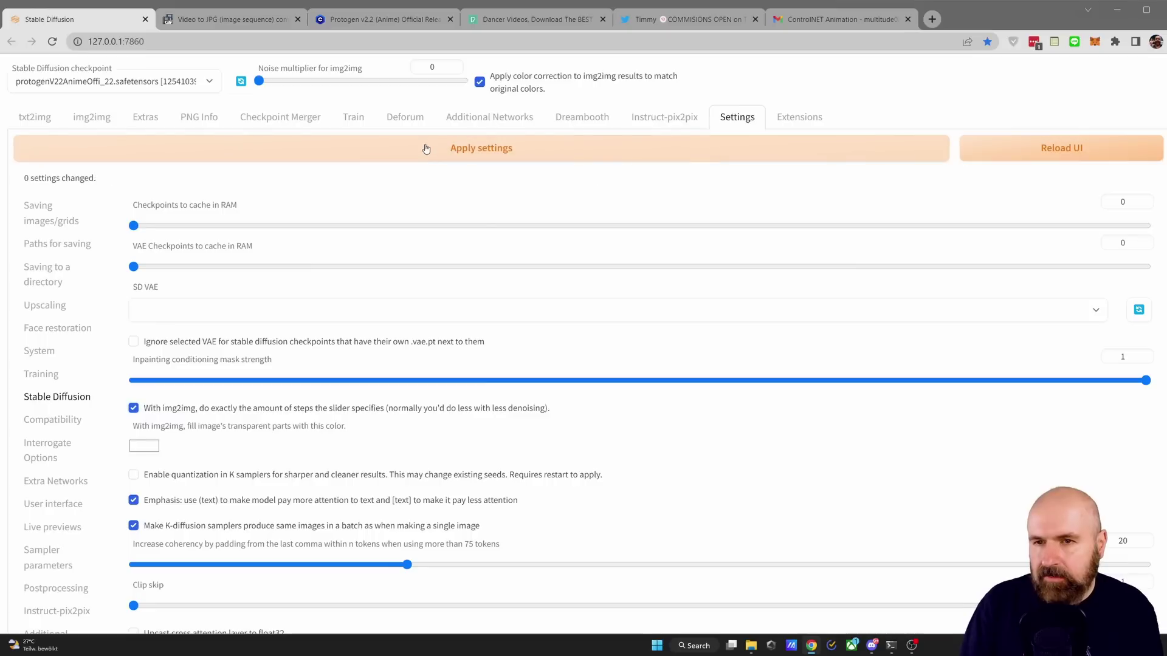
# Add initial_noise_multiplier and img2img_color_correction to Quicksettings and return to img2img
pyautogui.scroll(-1, 70, 364)
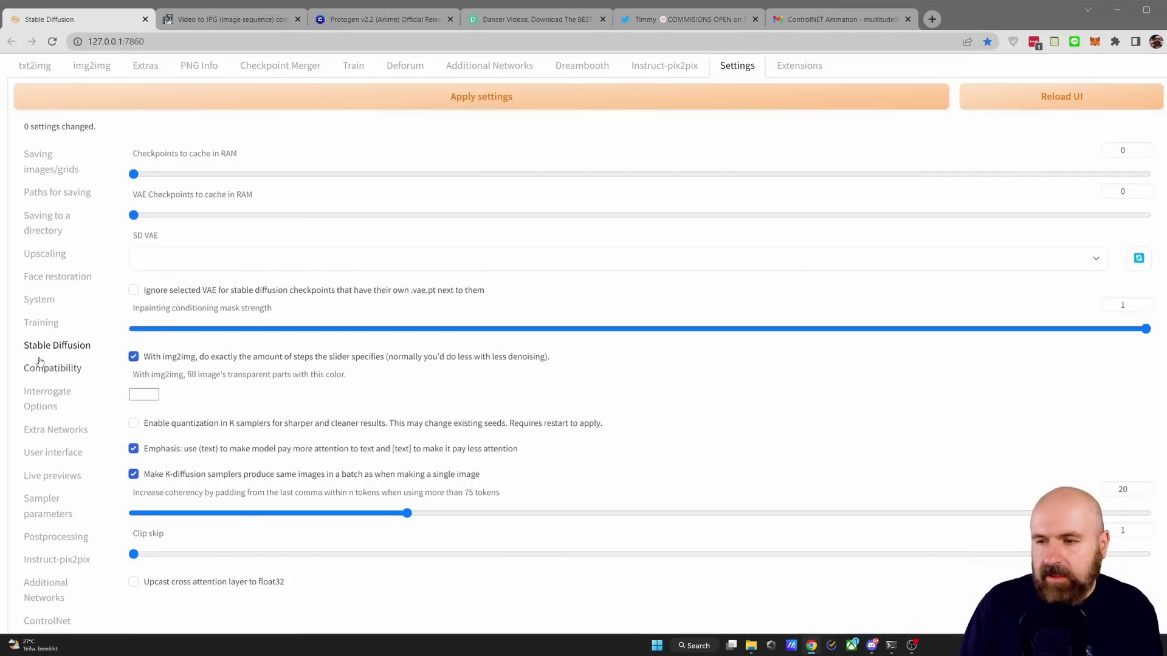
pyautogui.click(45, 455)
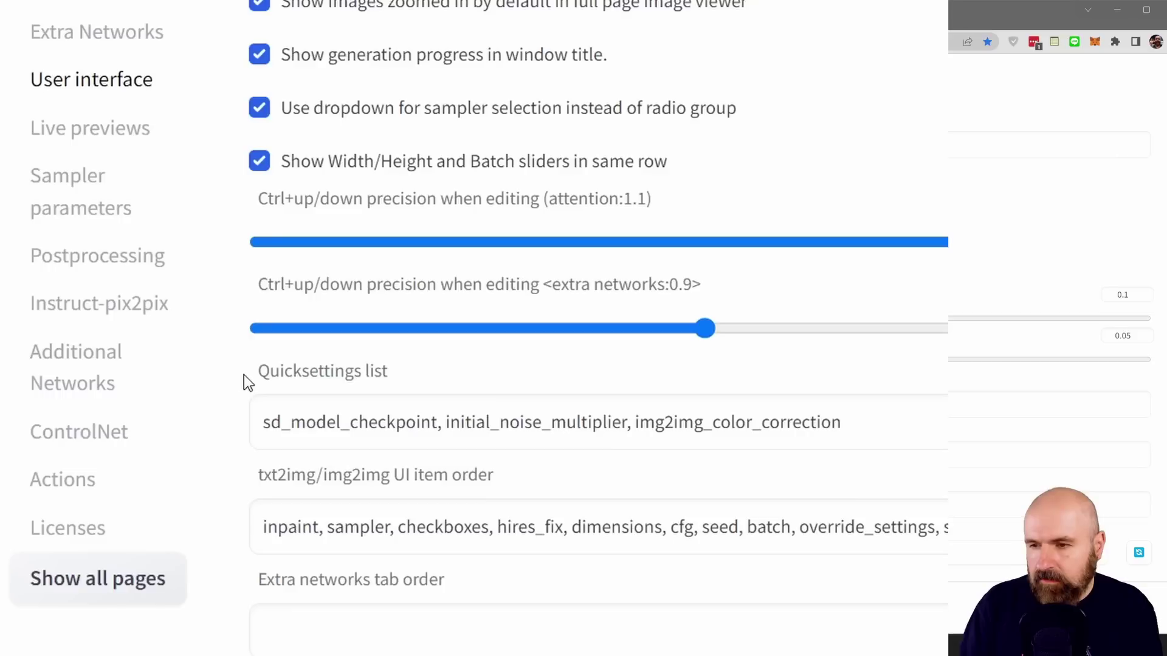
pyautogui.moveTo(843, 422); pyautogui.dragTo(445, 422)
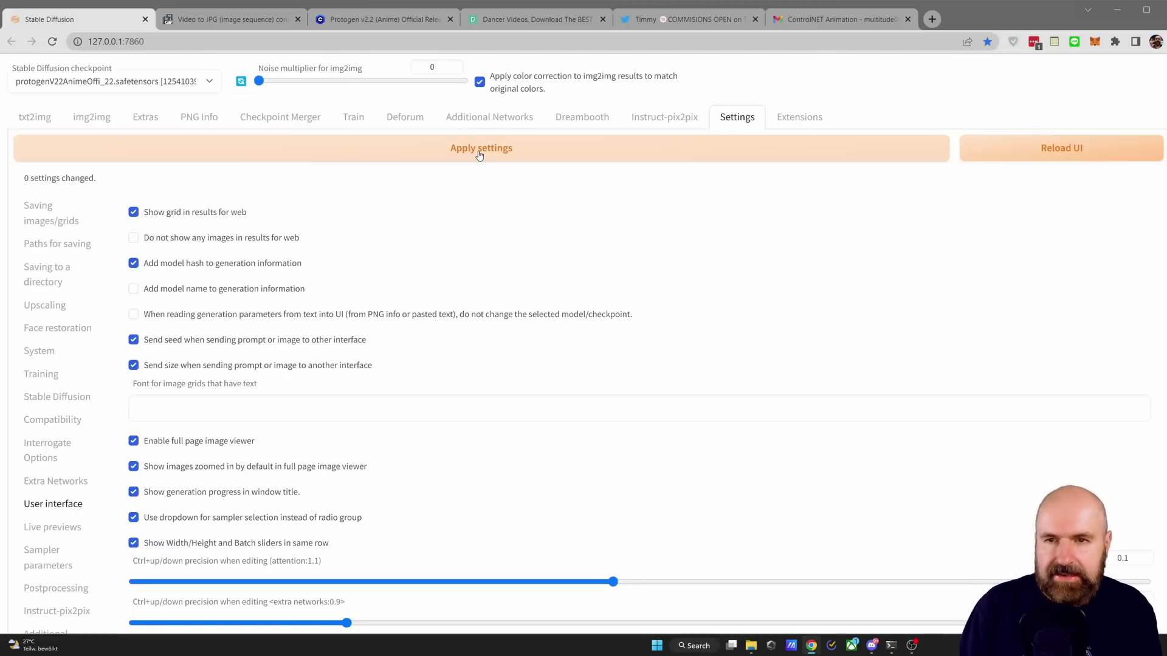
pyautogui.click(90, 118)
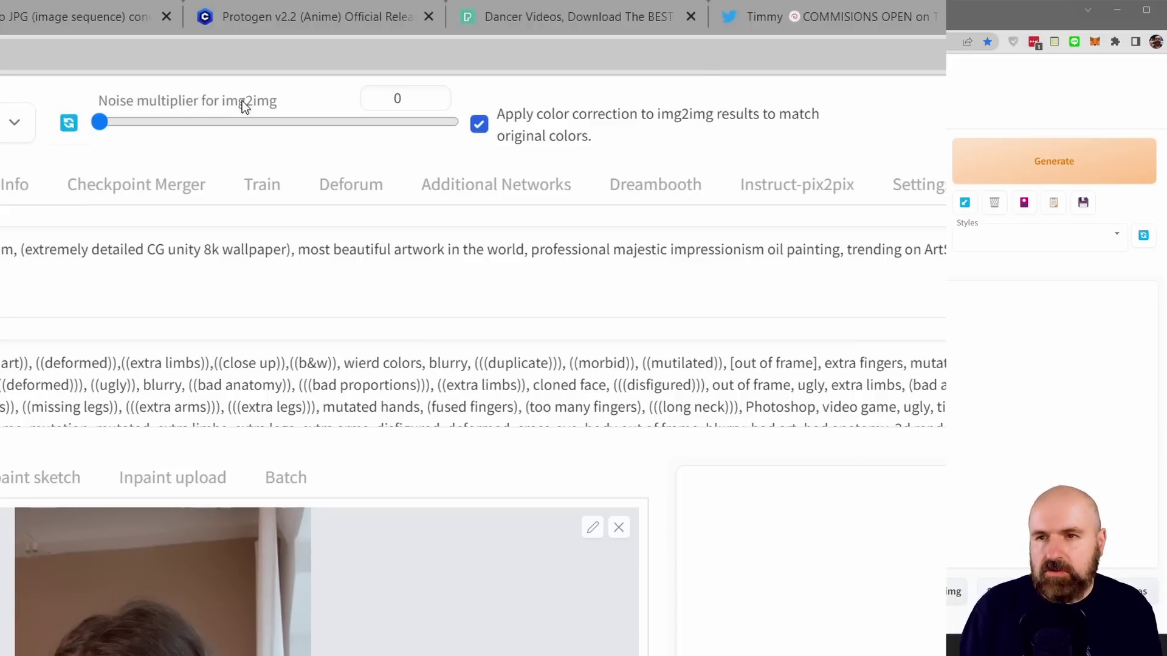
# Lower the noise multiplier's minimum to 0 in DevTools and set the slider to 0
pyautogui.rightClick(257, 124)
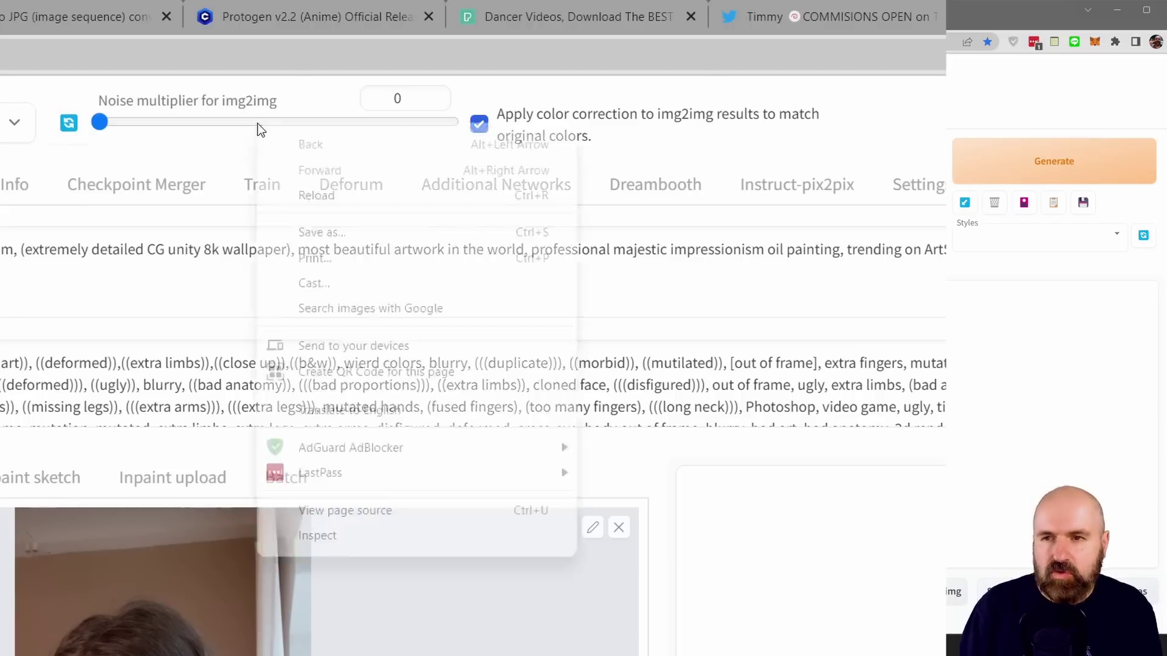
pyautogui.click(340, 535)
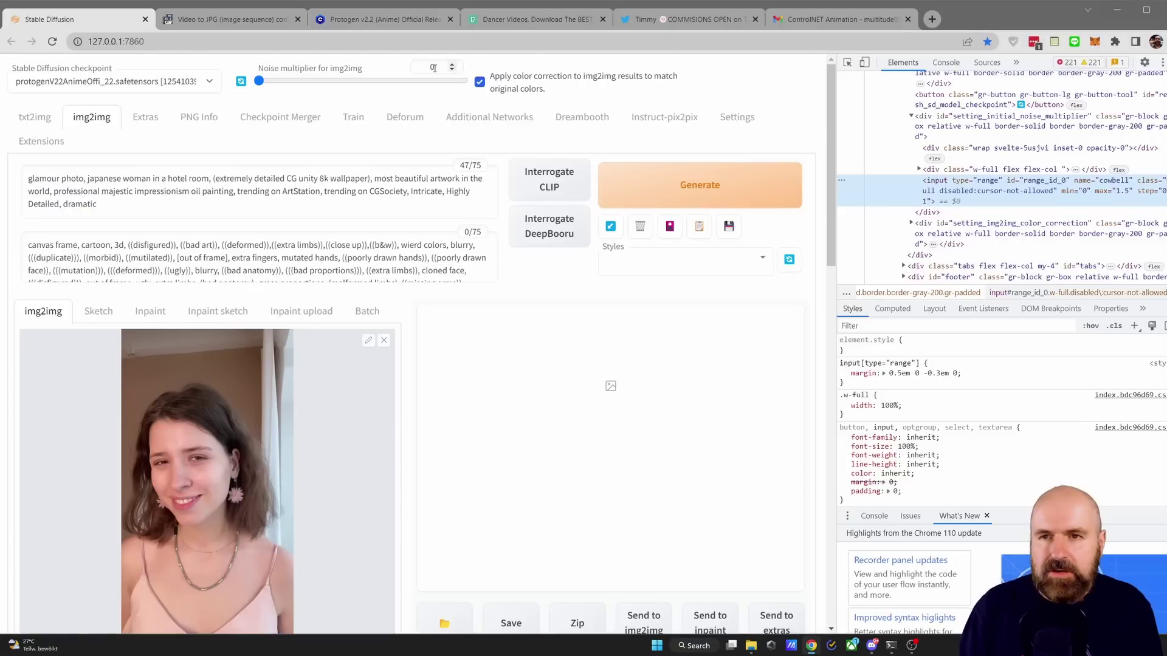
pyautogui.rightClick(435, 68)
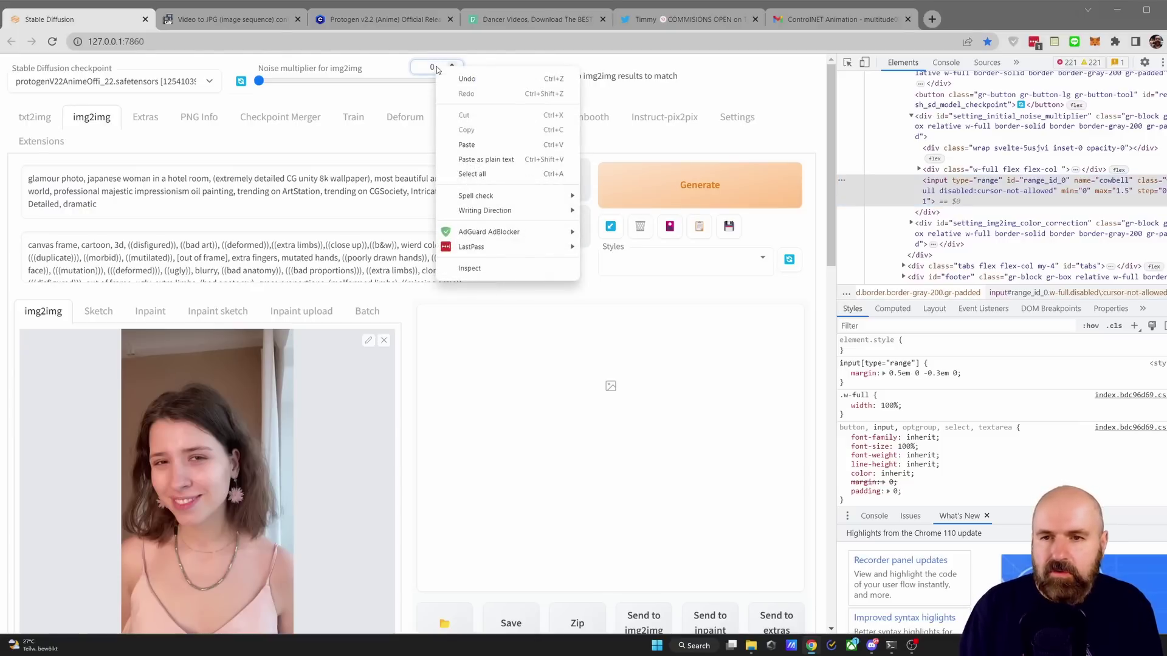
pyautogui.click(469, 268)
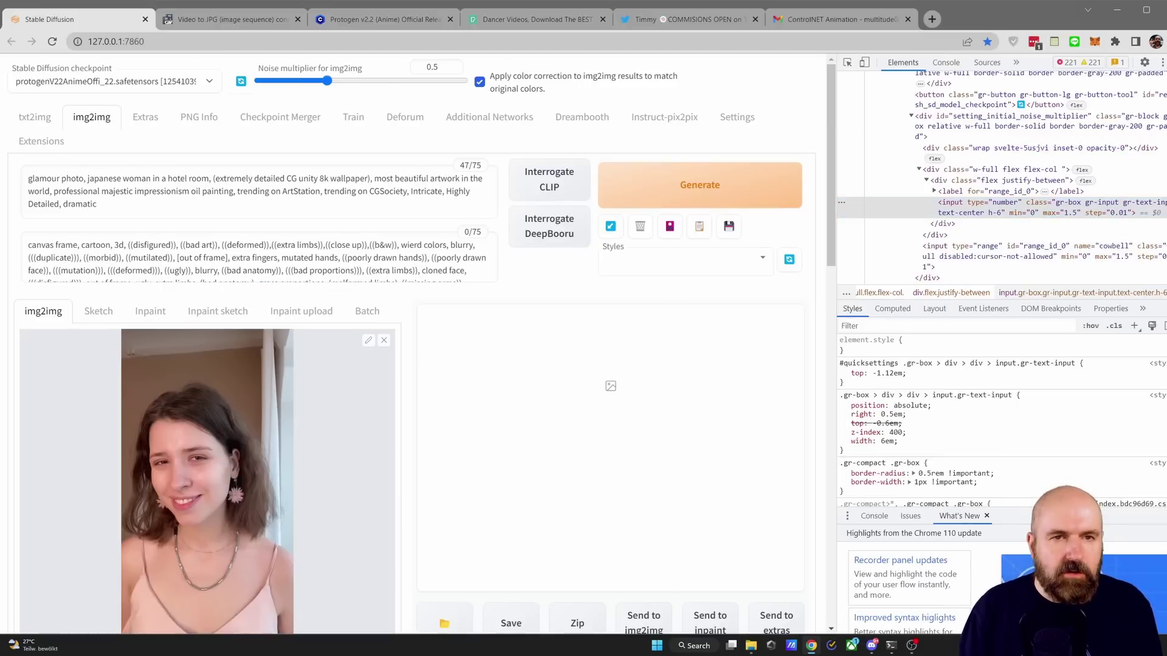
pyautogui.press('F12')
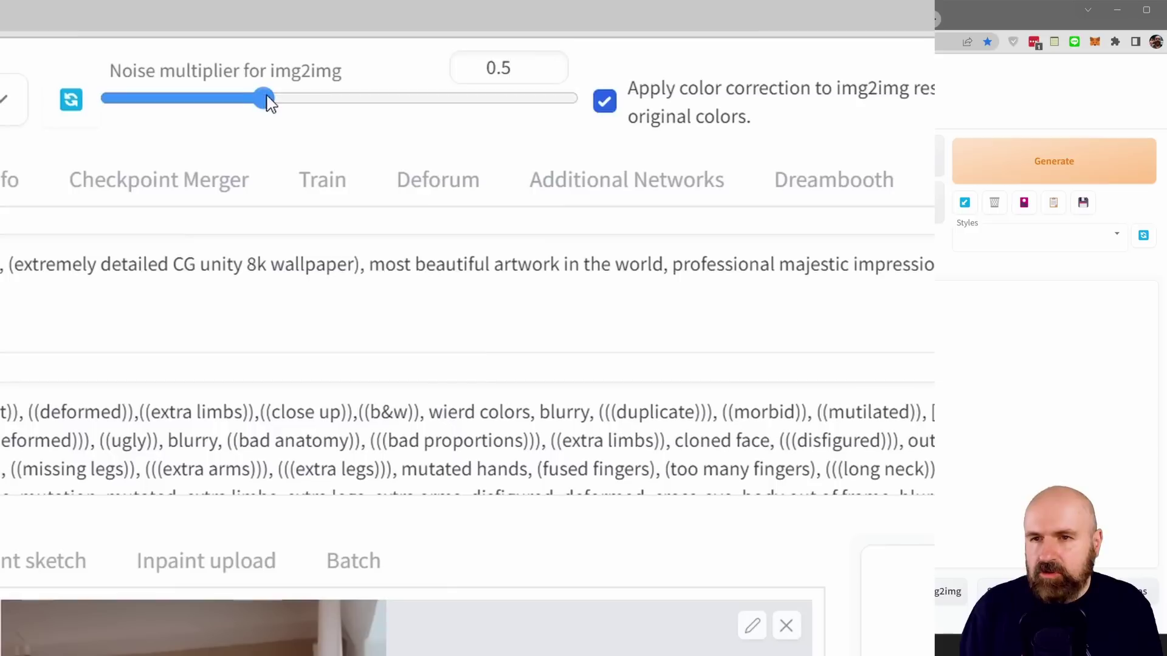
pyautogui.moveTo(266, 99); pyautogui.dragTo(39, 112)
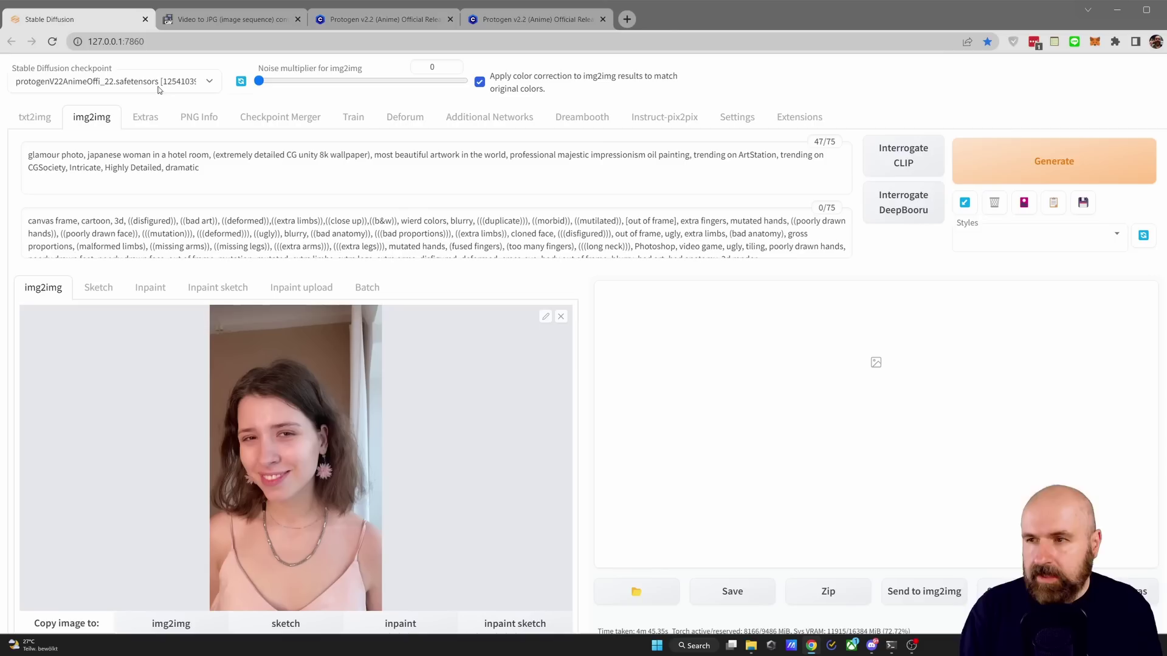
# Copy the prompt and negative prompt from a Protogen v2.2 sample image on Civitai
pyautogui.hotkey('ctrl', '3')
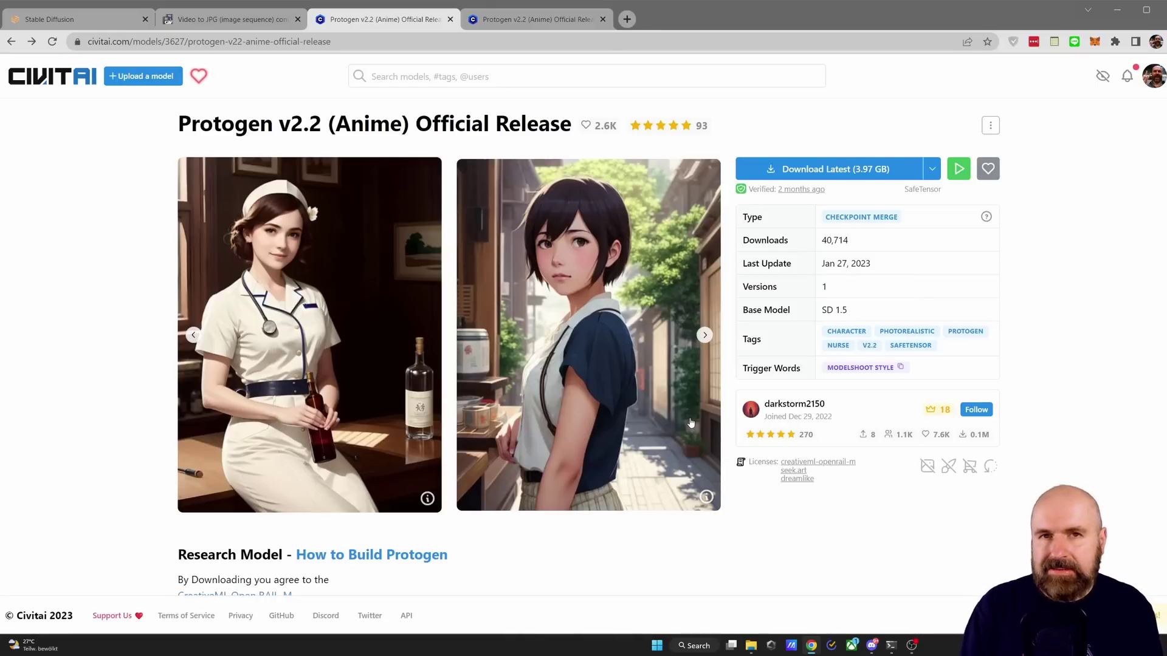
pyautogui.click(594, 304)
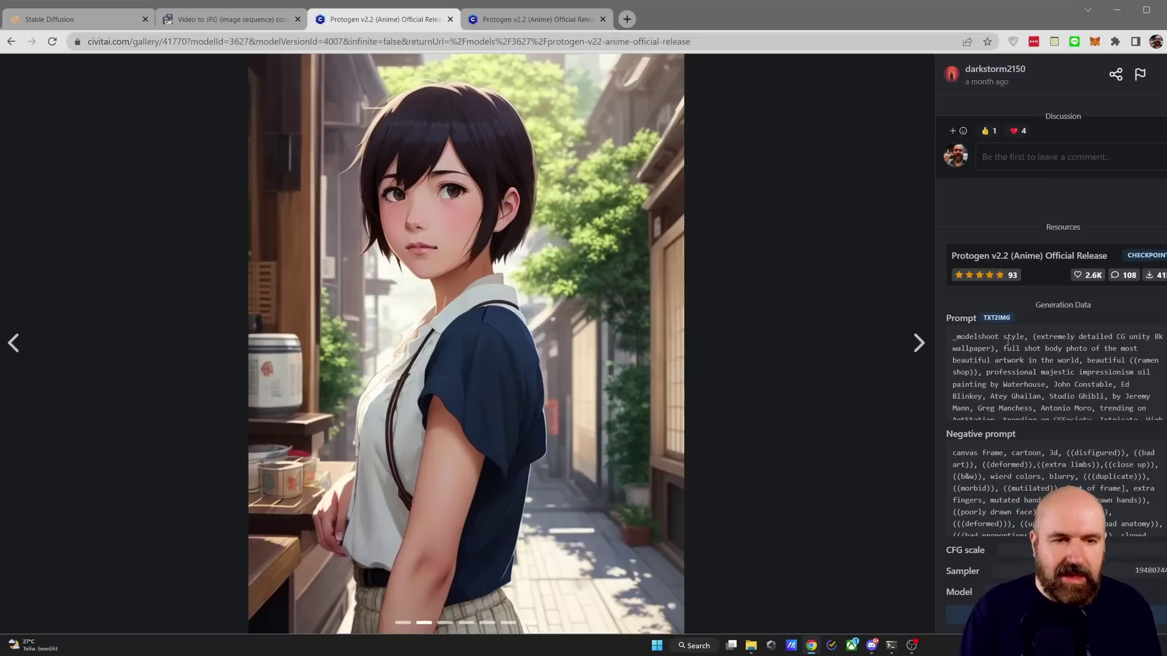
pyautogui.tripleClick(1023, 363)
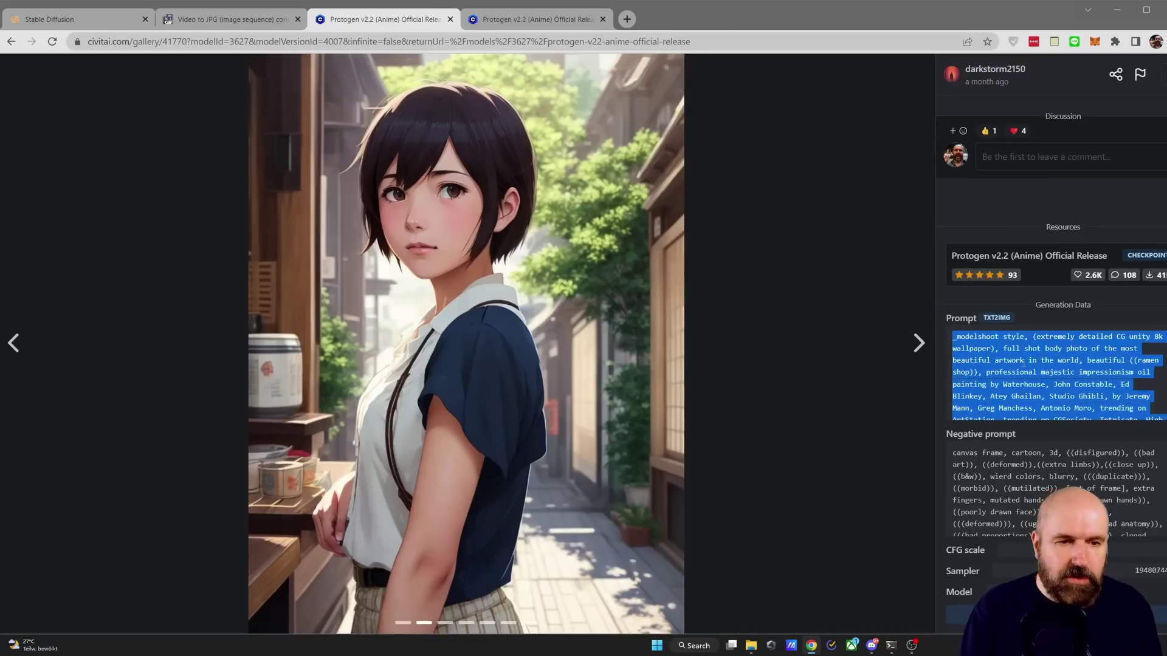
pyautogui.tripleClick(1054, 487)
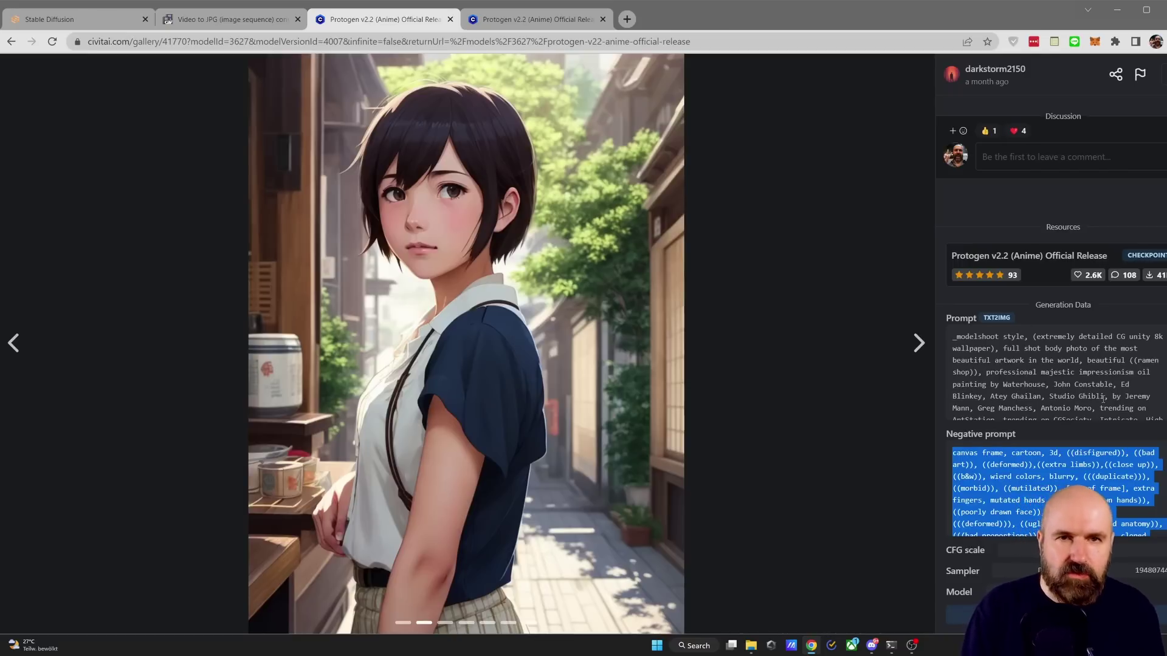
pyautogui.click(75, 19)
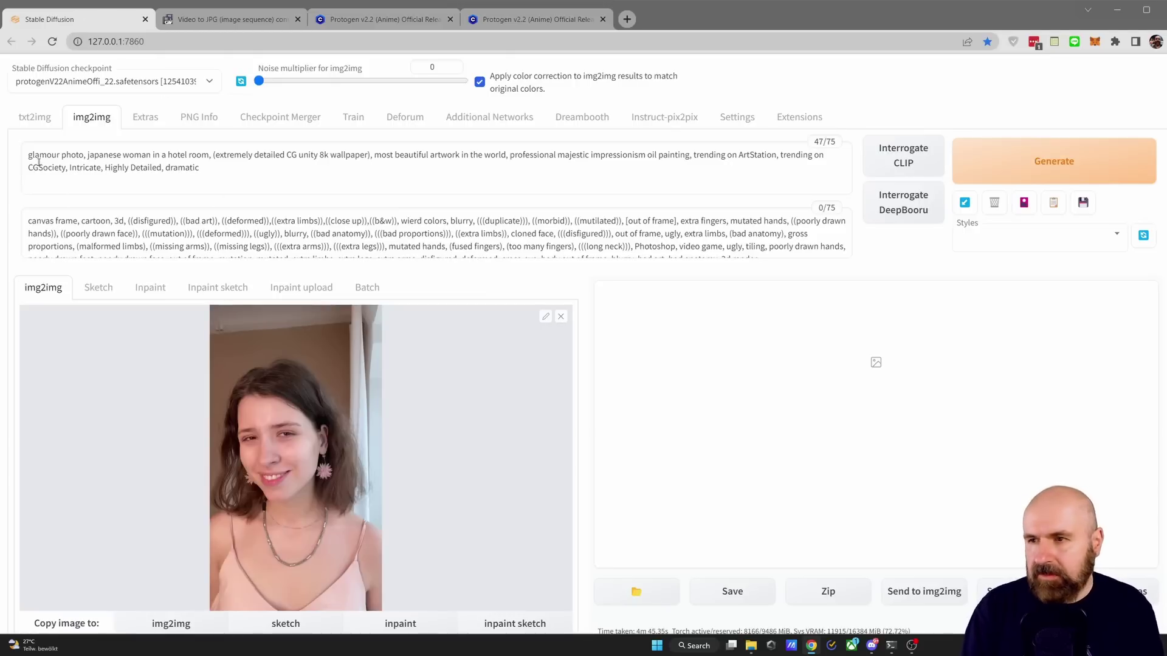
pyautogui.moveTo(213, 171); pyautogui.dragTo(2, 157)
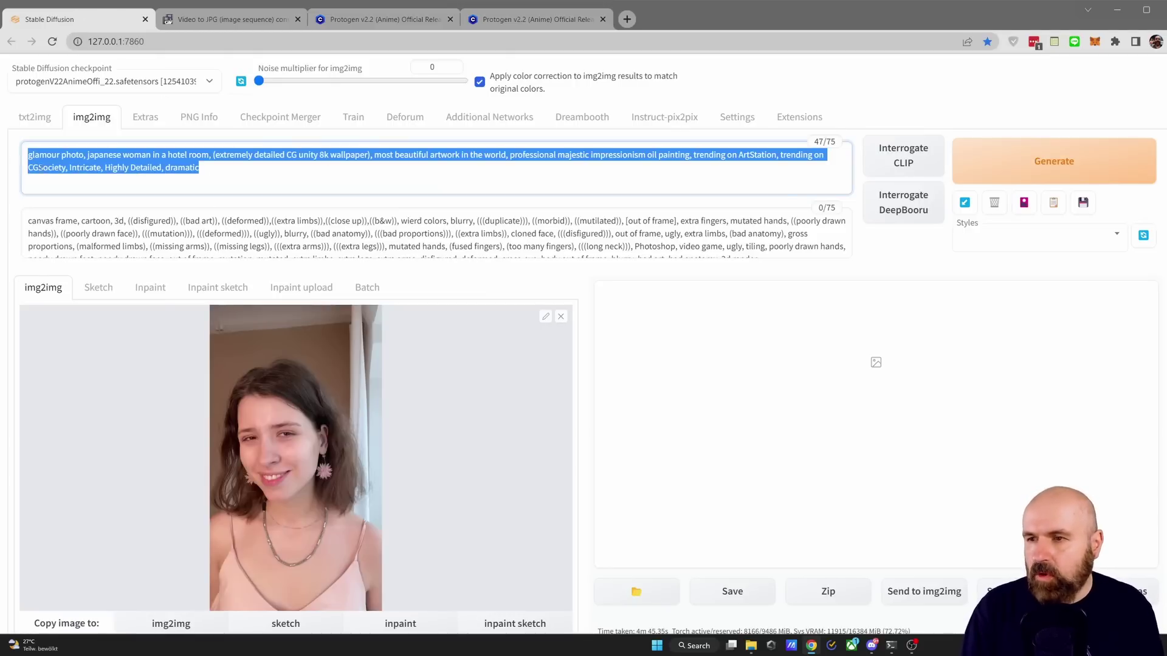
pyautogui.click(214, 167)
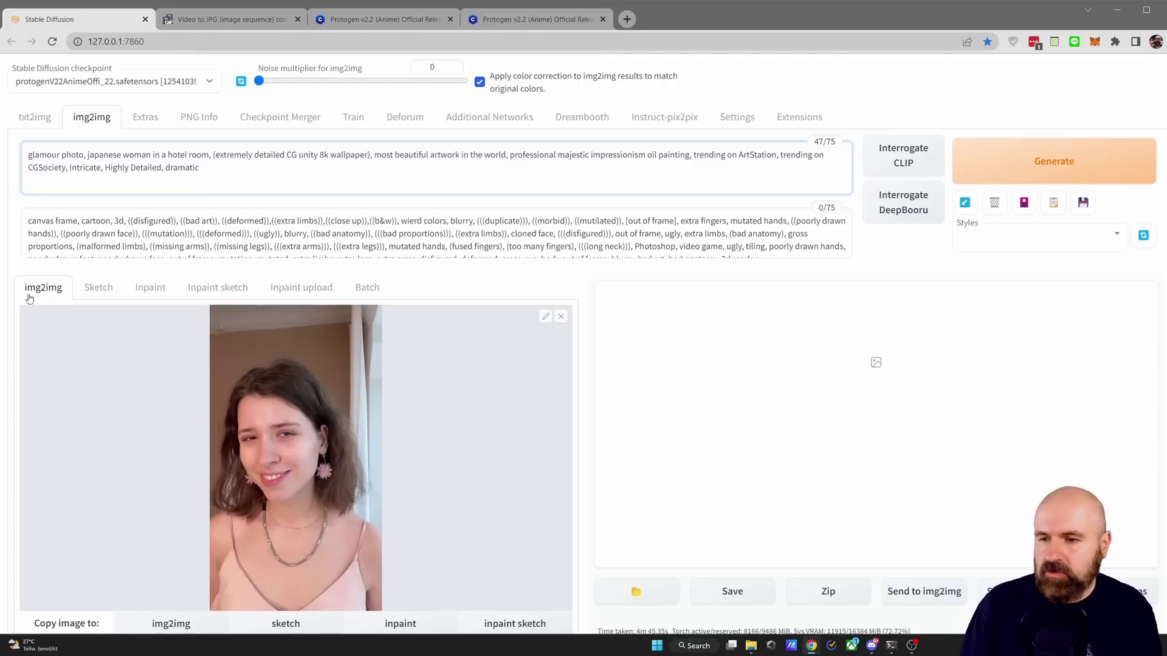
pyautogui.scroll(-4, 30, 307)
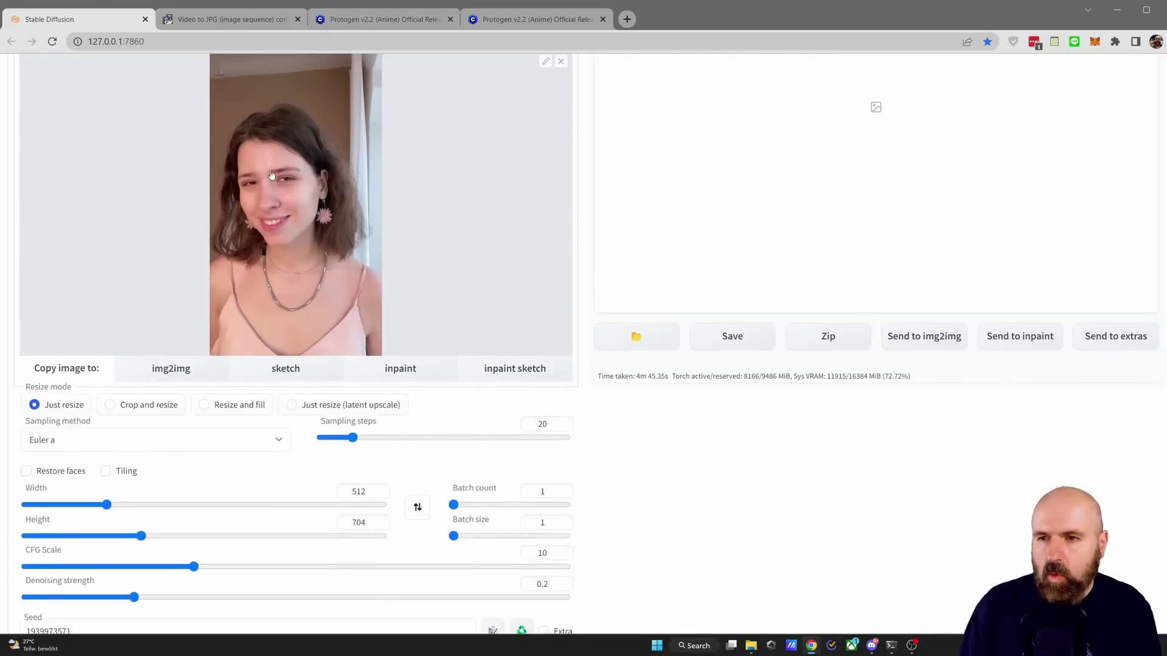
pyautogui.scroll(-10, 417, 325)
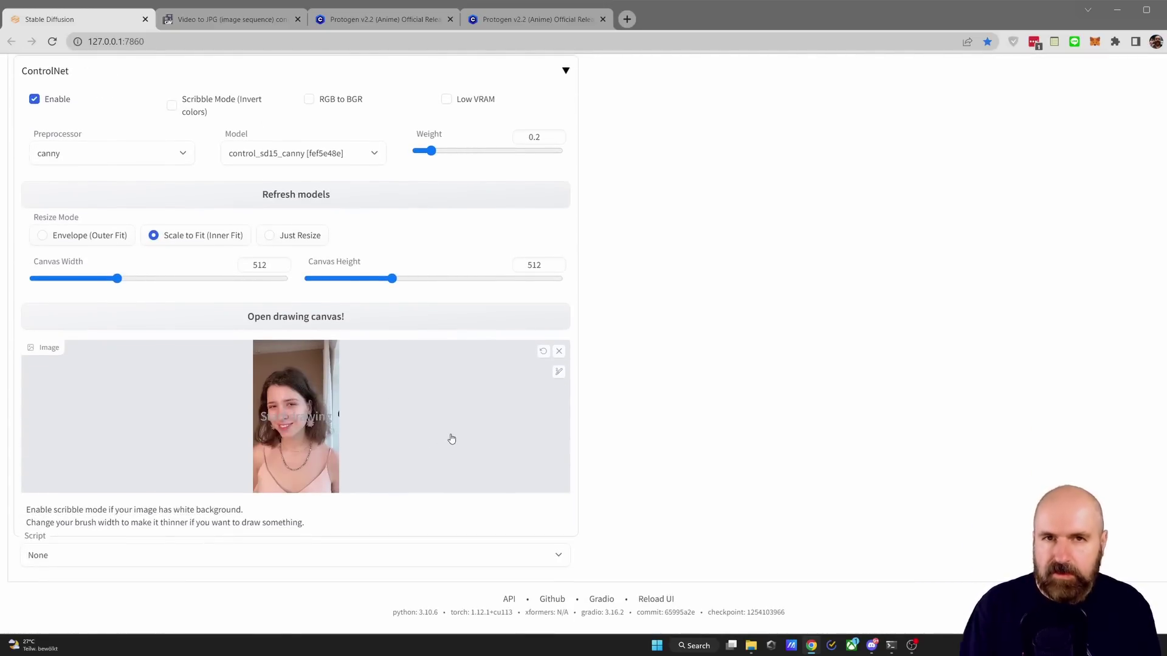
pyautogui.scroll(10, 452, 439)
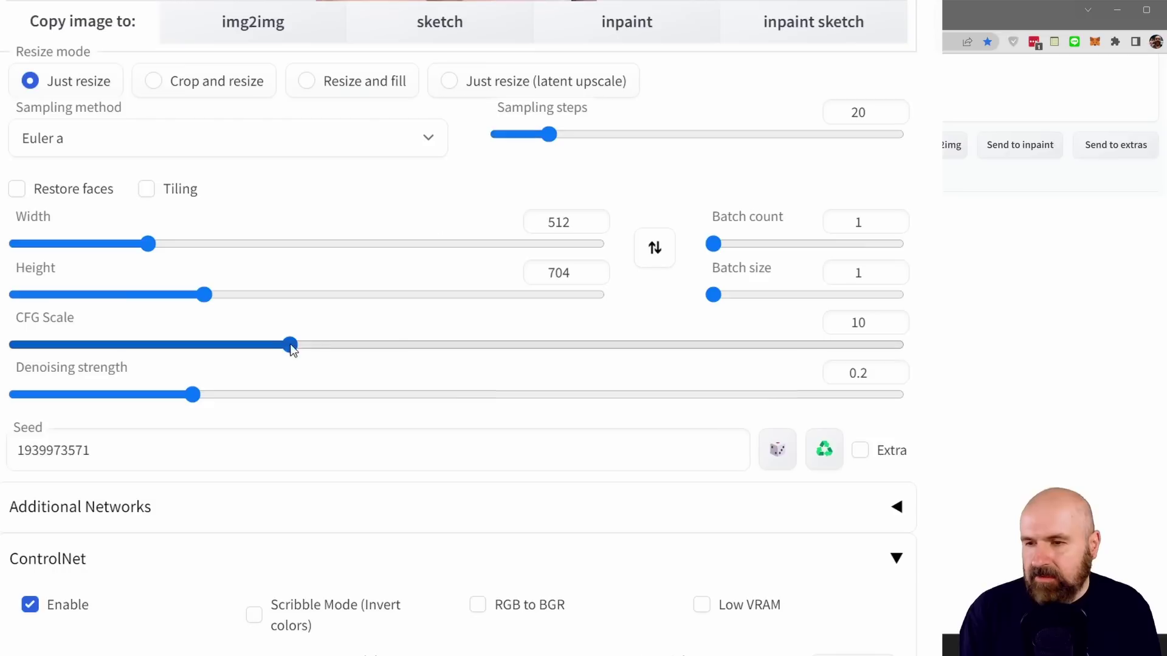
pyautogui.moveTo(52, 326)
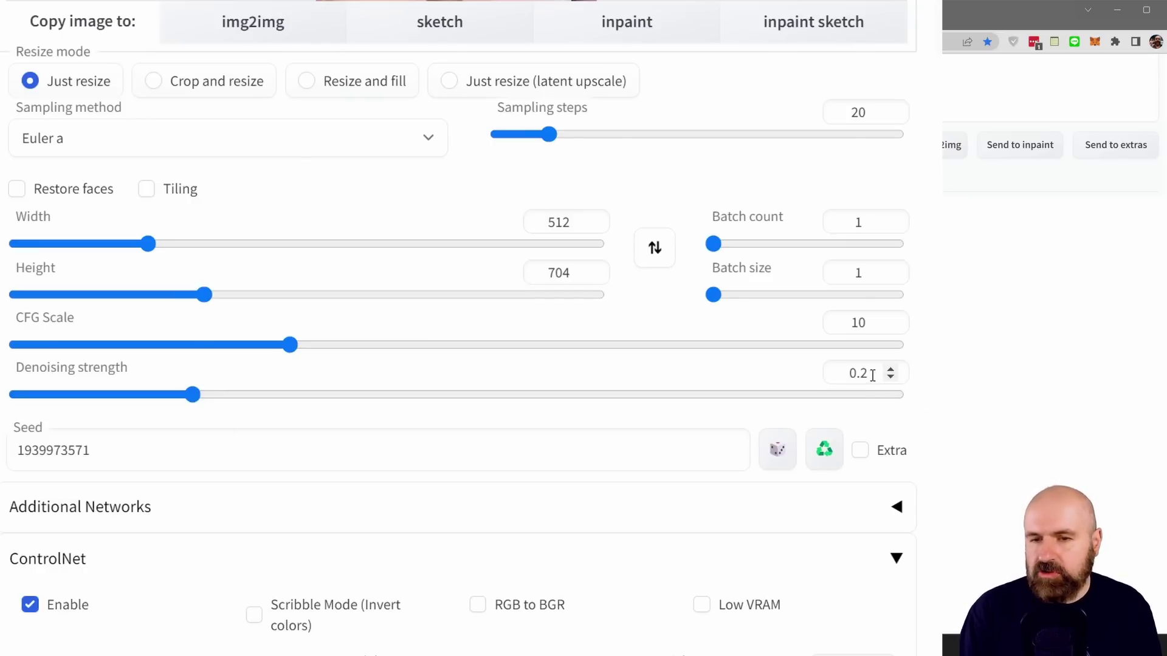
pyautogui.scroll(7, 873, 375)
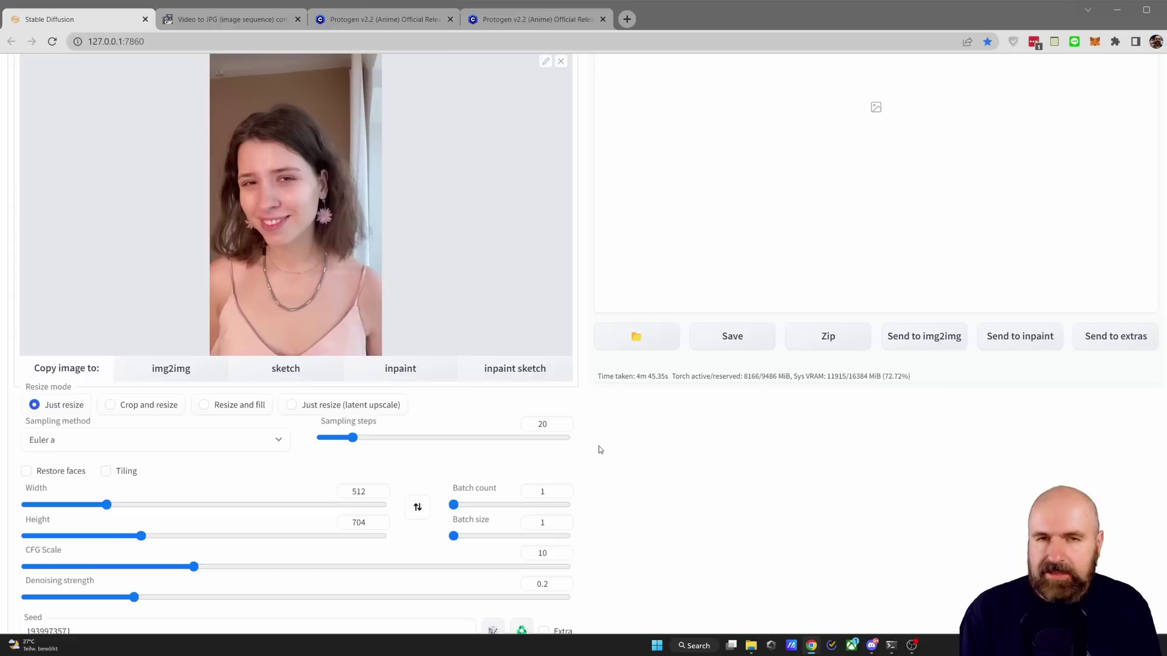
# Remove the source photo from img2img and the reference image from ControlNet
pyautogui.scroll(2, 664, 40)
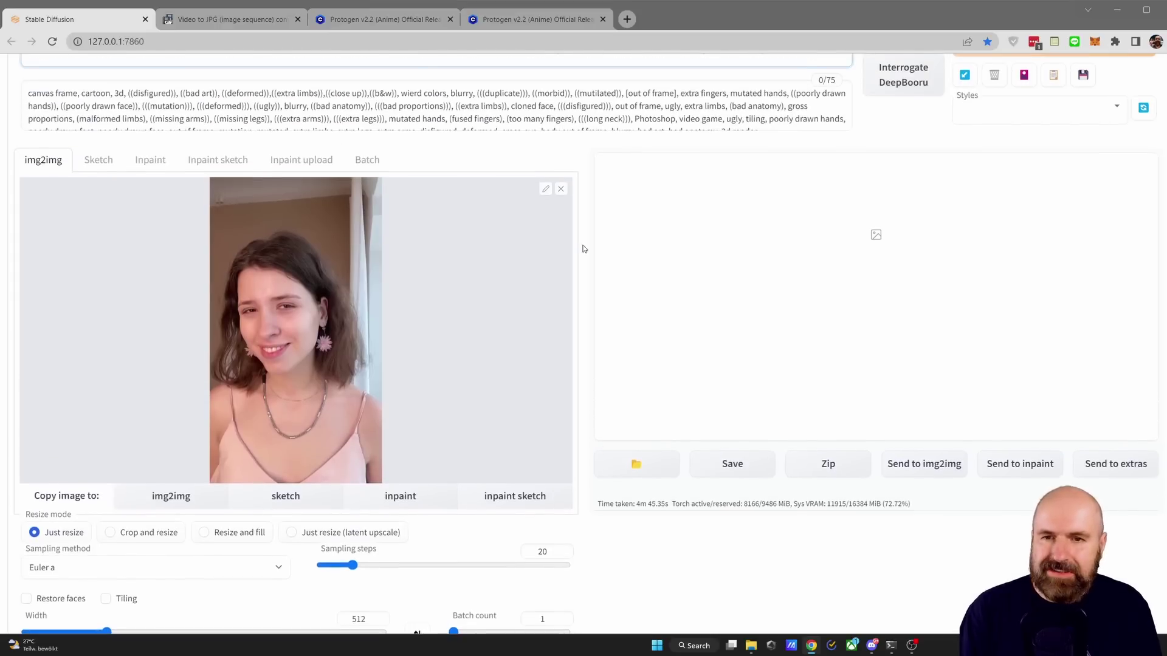
pyautogui.click(559, 189)
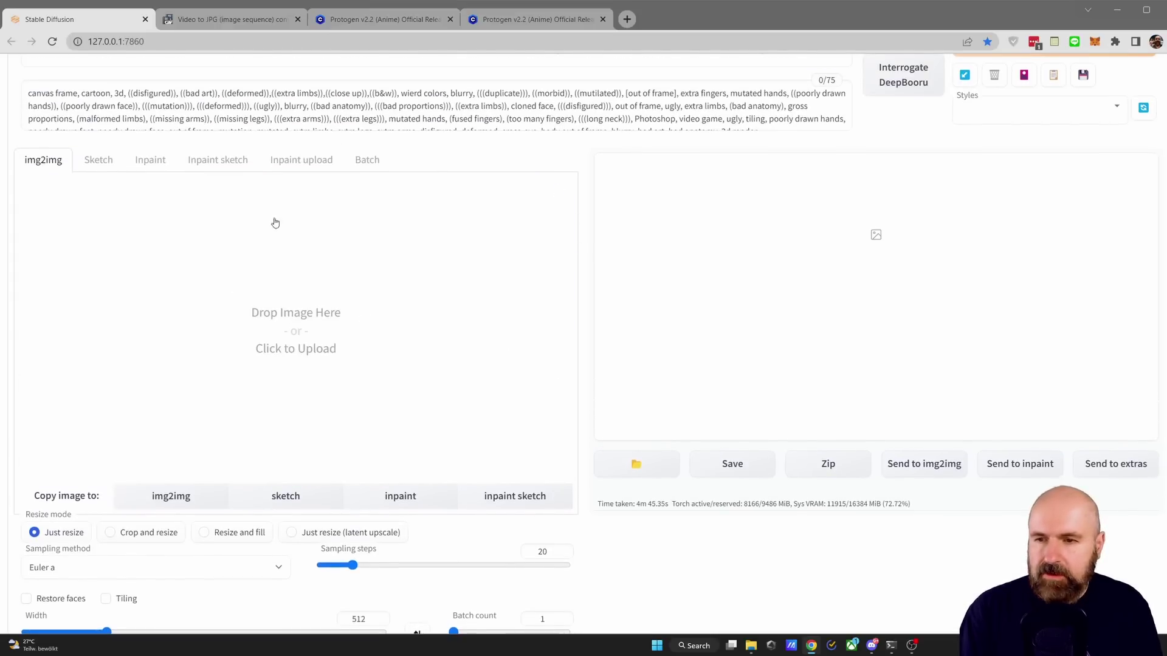
pyautogui.scroll(-15, 346, 320)
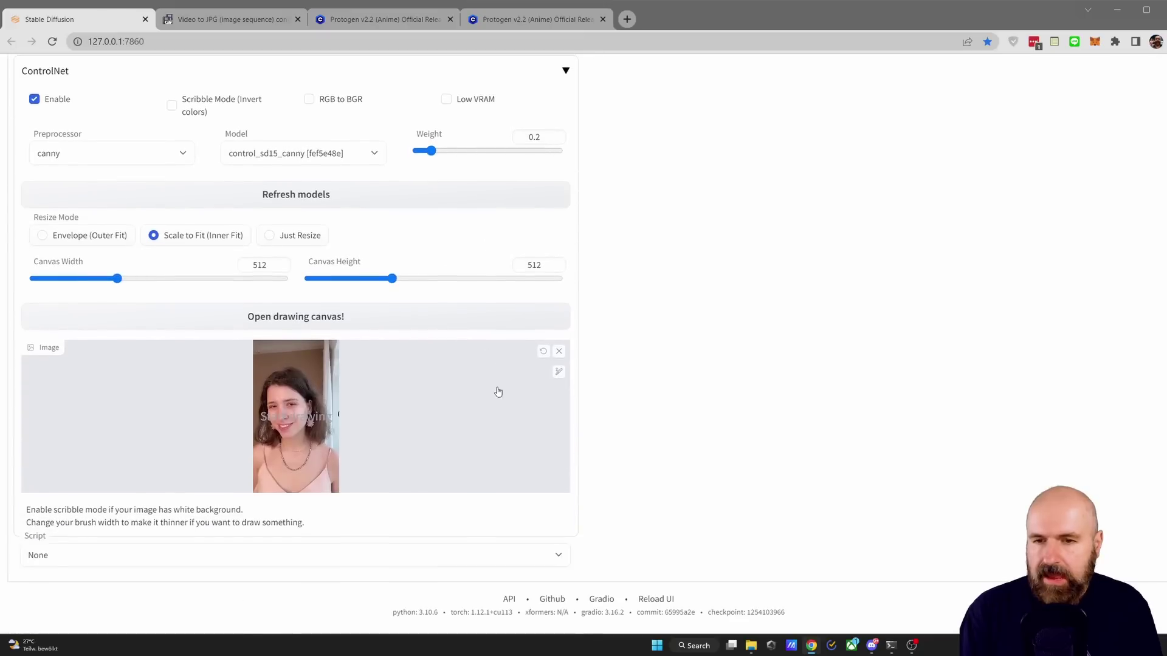
pyautogui.click(559, 354)
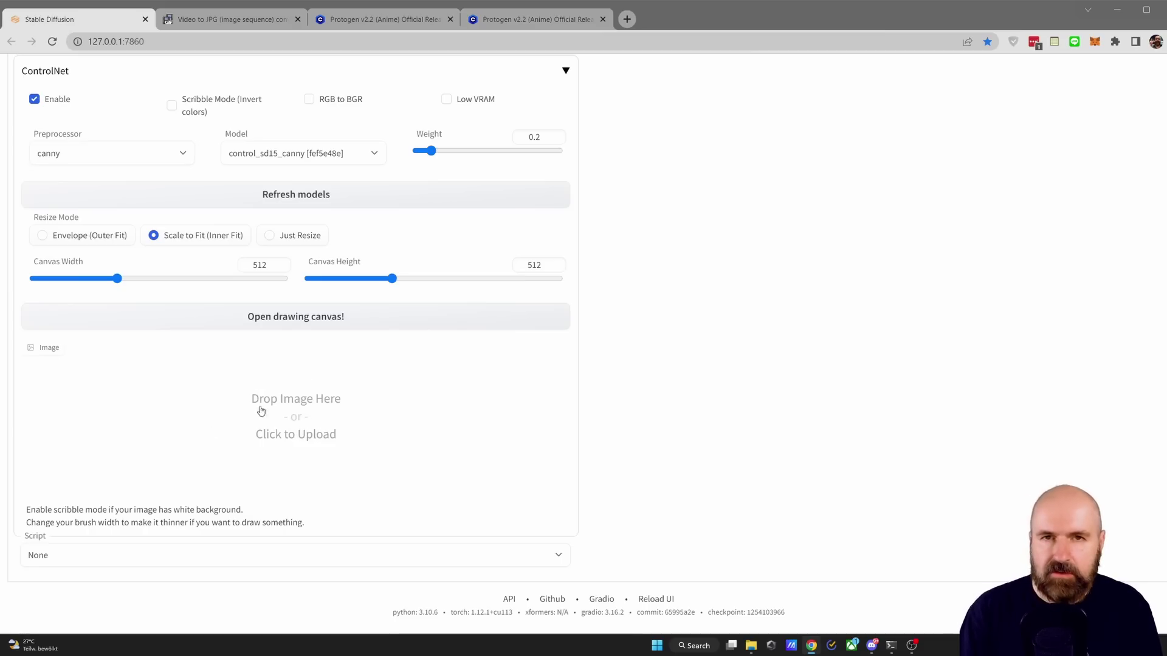
# Copy the test2 frames folder path from Explorer into the batch Input directory
pyautogui.scroll(15, 513, 417)
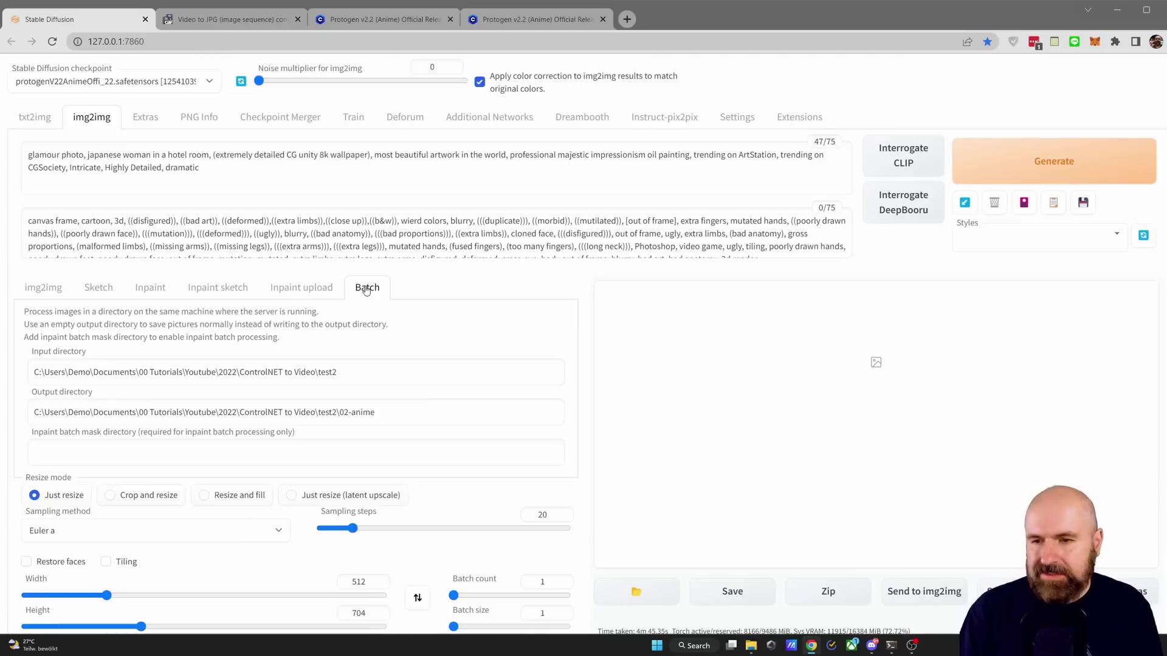
pyautogui.click(752, 645)
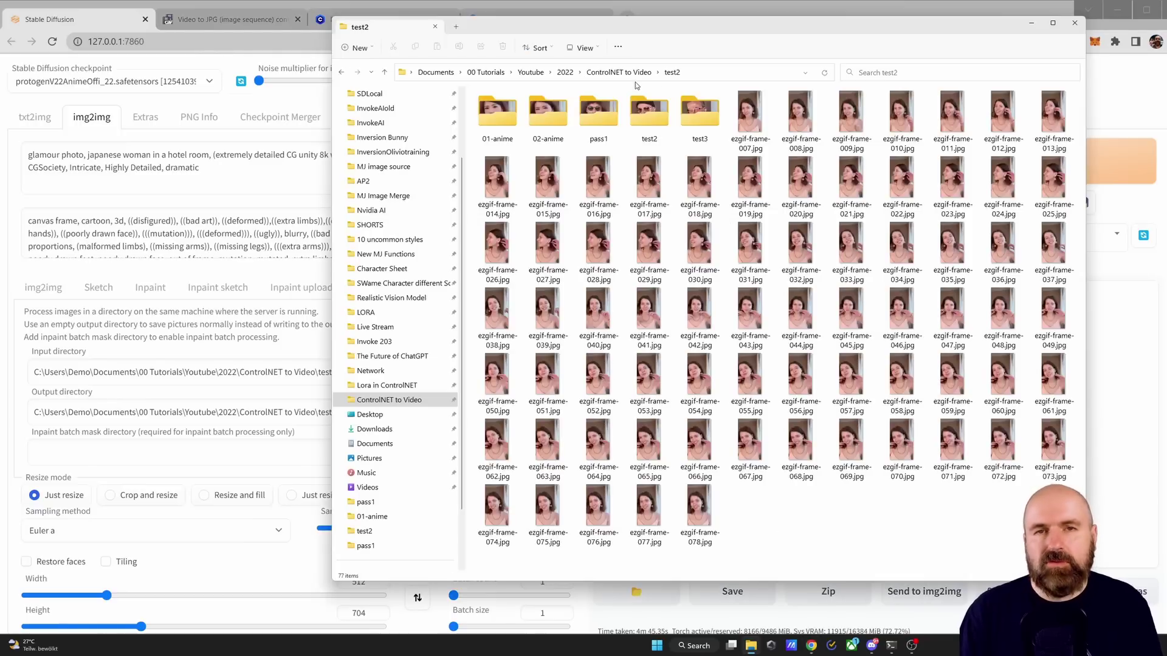
pyautogui.click(705, 76)
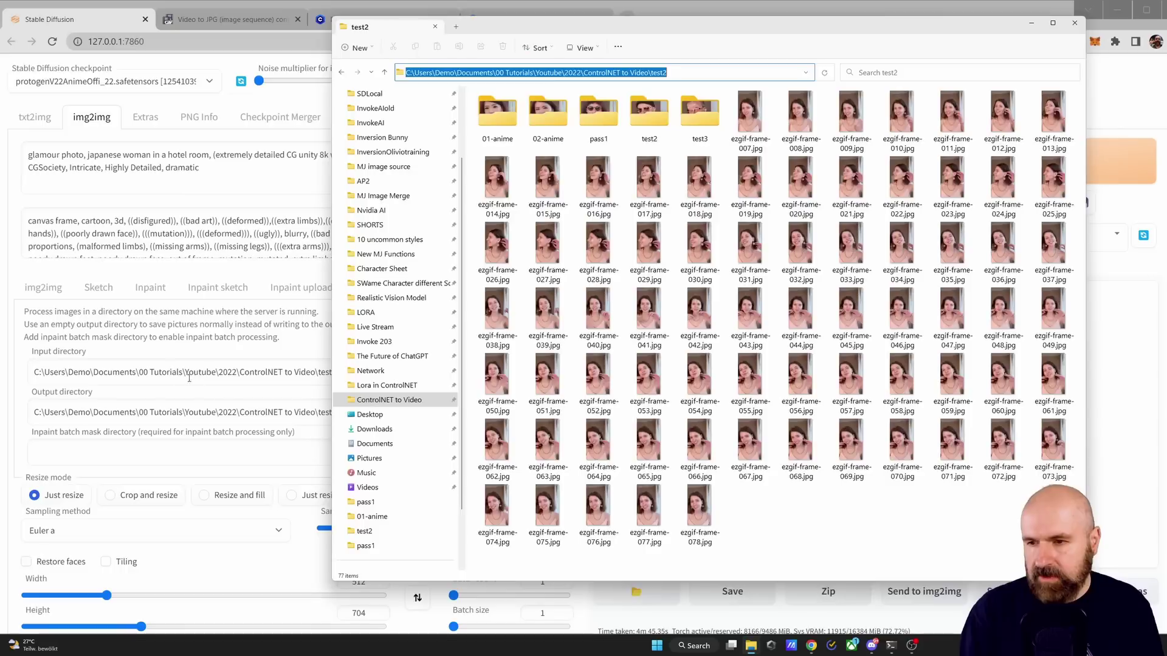
pyautogui.click(188, 372)
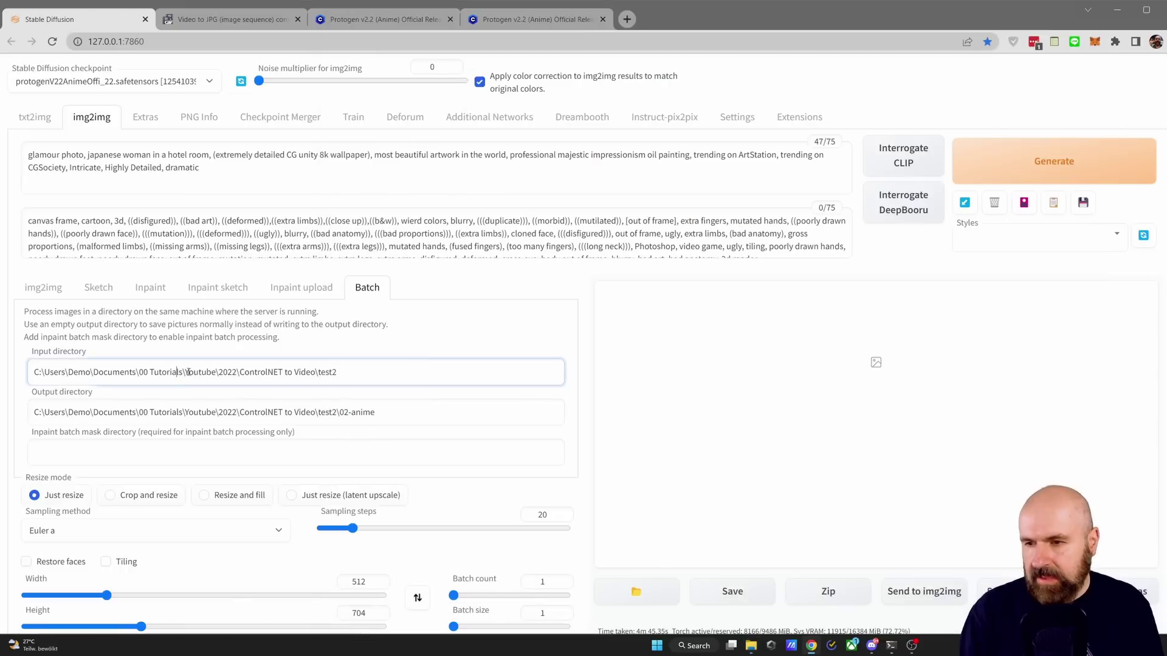
pyautogui.moveTo(420, 372); pyautogui.dragTo(1, 374)
pyautogui.press('End')
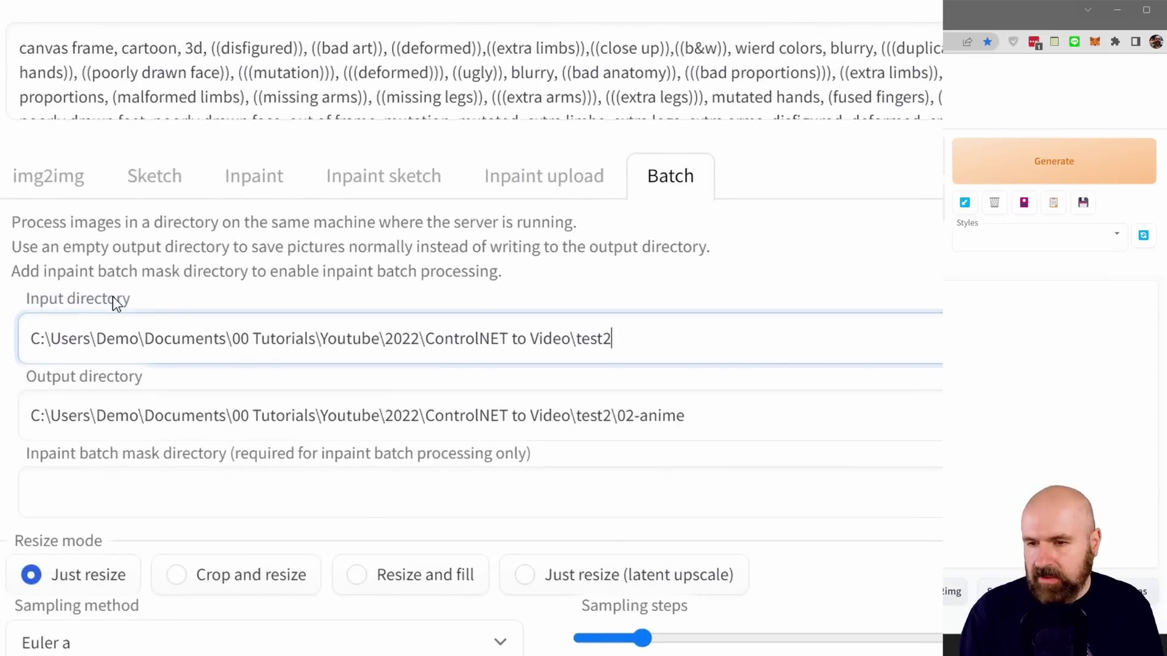
# Set the batch Output directory to test2\test02
pyautogui.click(456, 409)
pyautogui.hotkey('ctrl', 'a')
pyautogui.hotkey('ctrl', 'c')
pyautogui.press('BackSpace')
pyautogui.hotkey('ctrl', 'v')
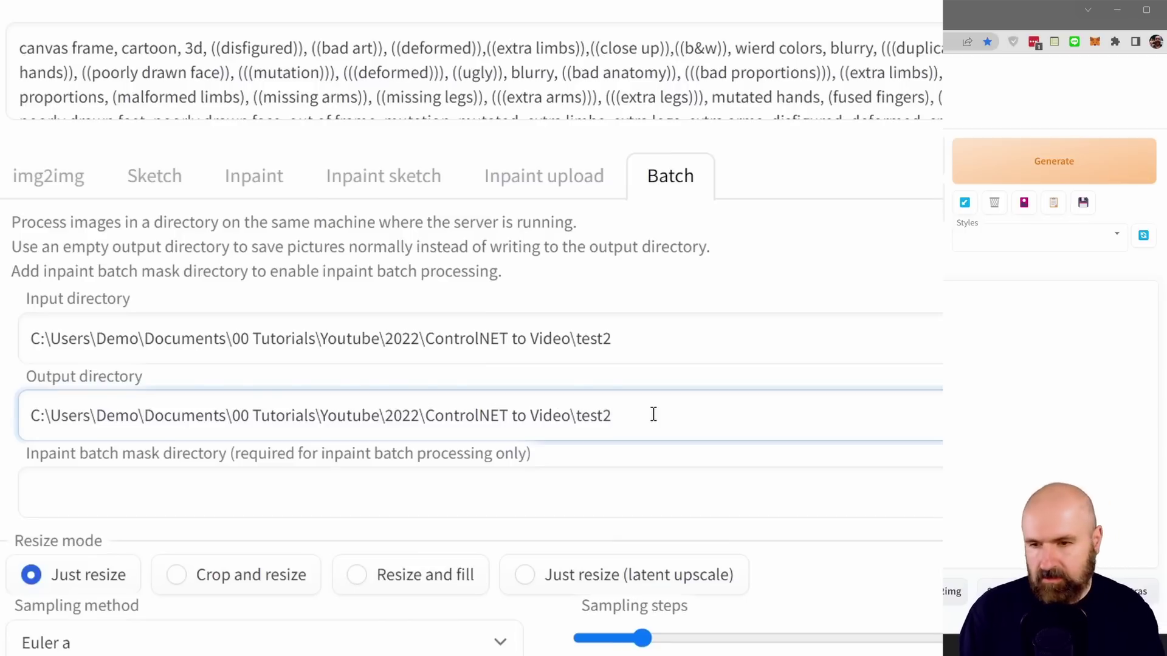
pyautogui.write('\\')
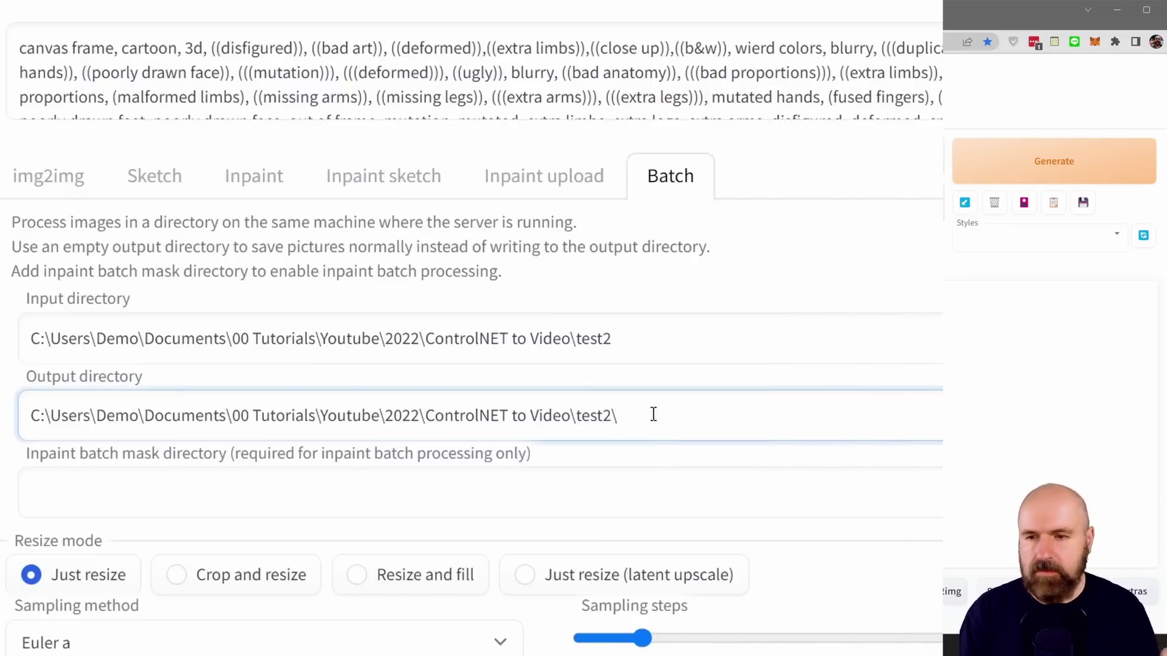
pyautogui.write('test02')
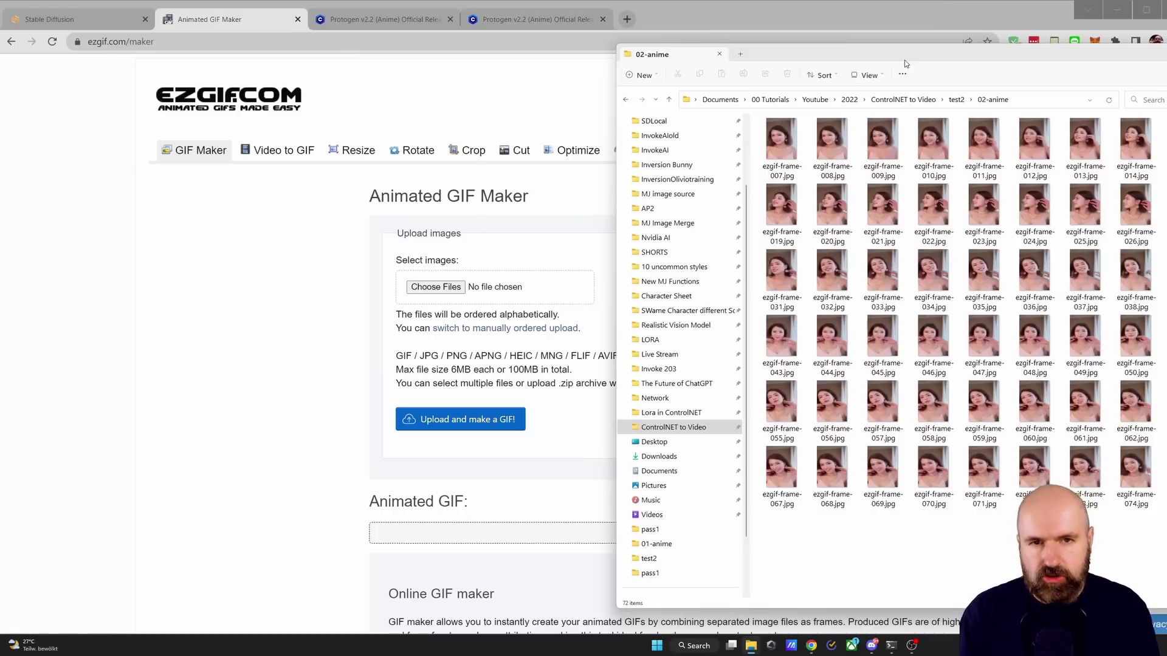
# Upload the 72 anime frames to ezgif's GIF Maker
pyautogui.click(274, 191)
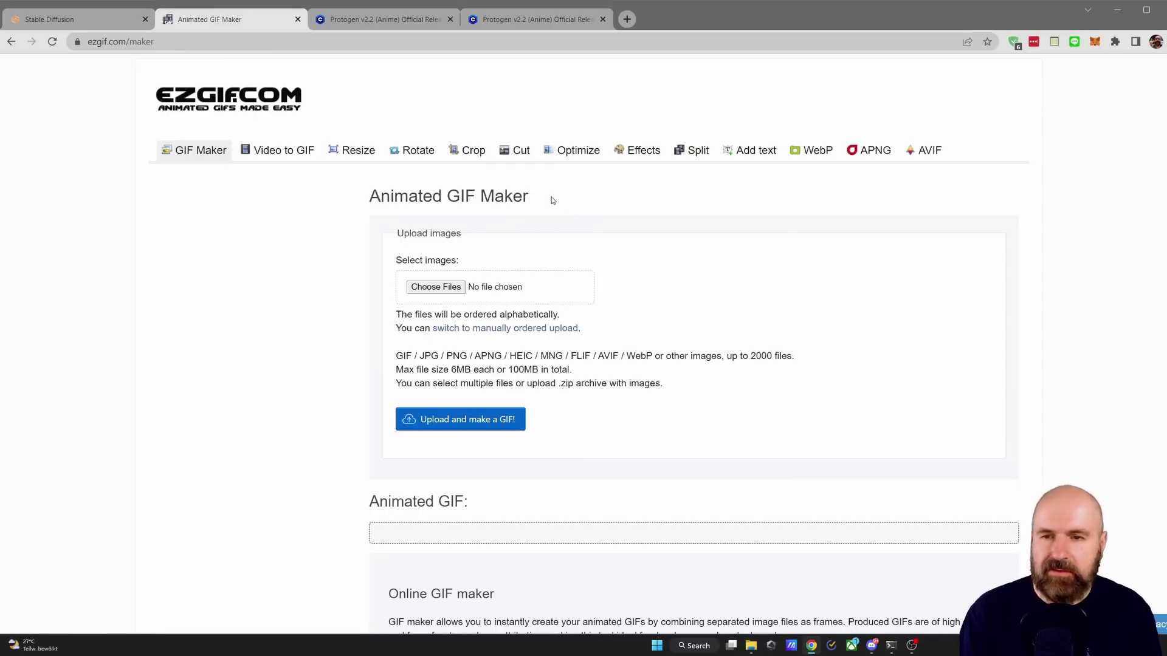
pyautogui.click(198, 157)
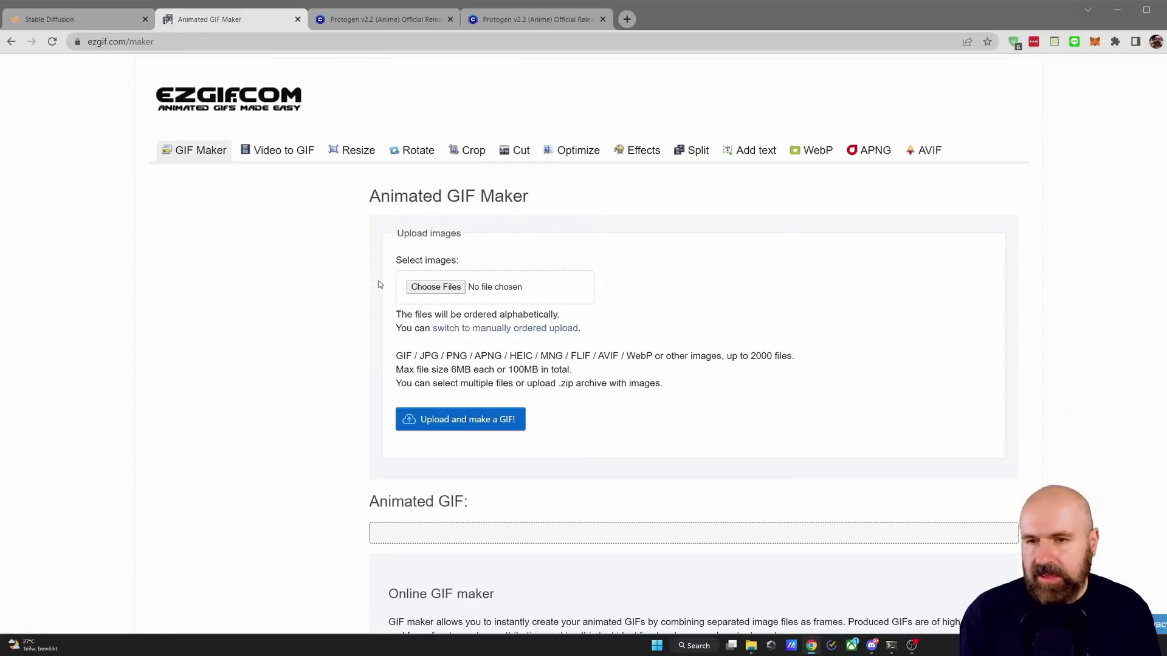
pyautogui.click(425, 287)
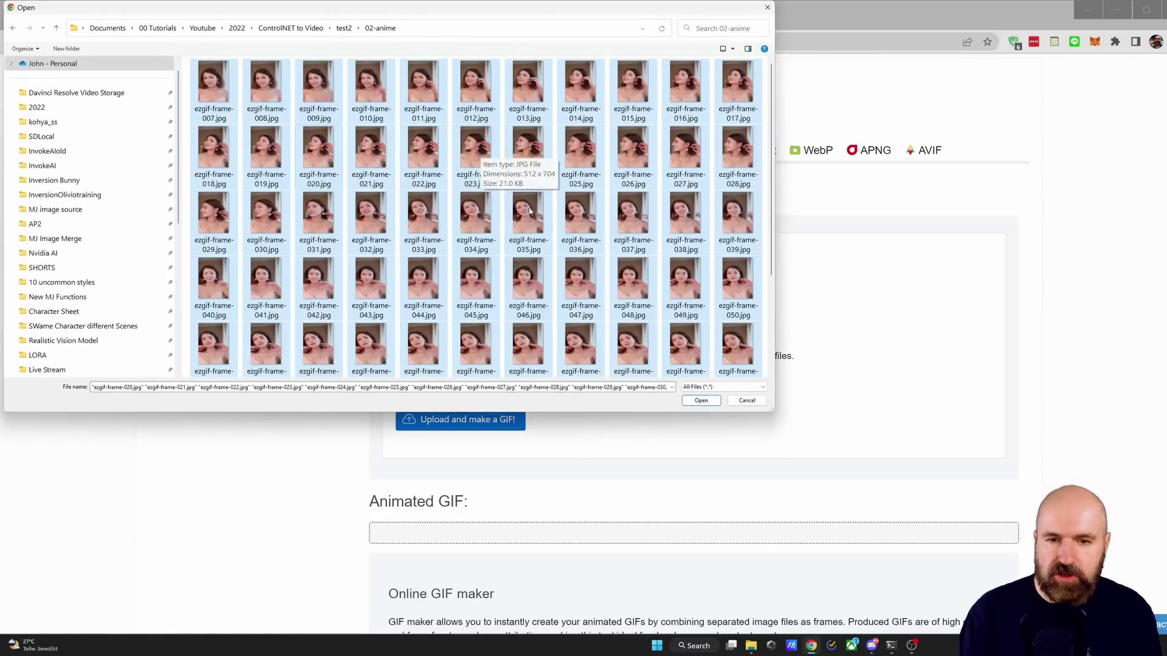
pyautogui.click(701, 399)
pyautogui.click(460, 420)
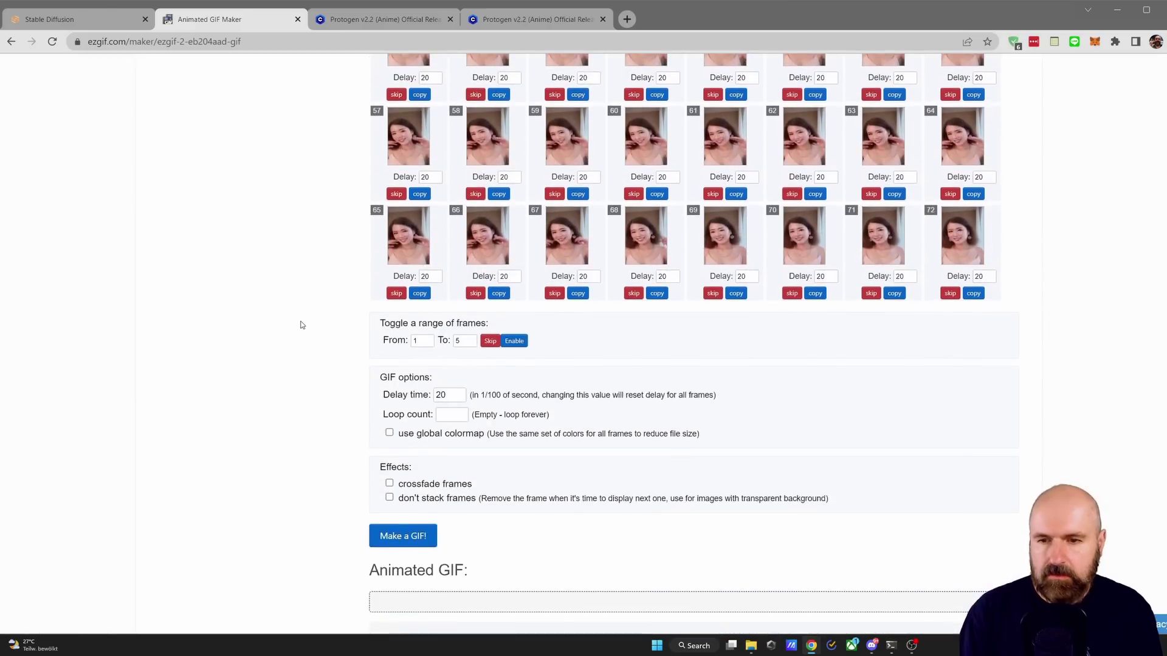
# Set the frame delay time to 0 and make the GIF
pyautogui.moveTo(453, 396); pyautogui.dragTo(427, 395)
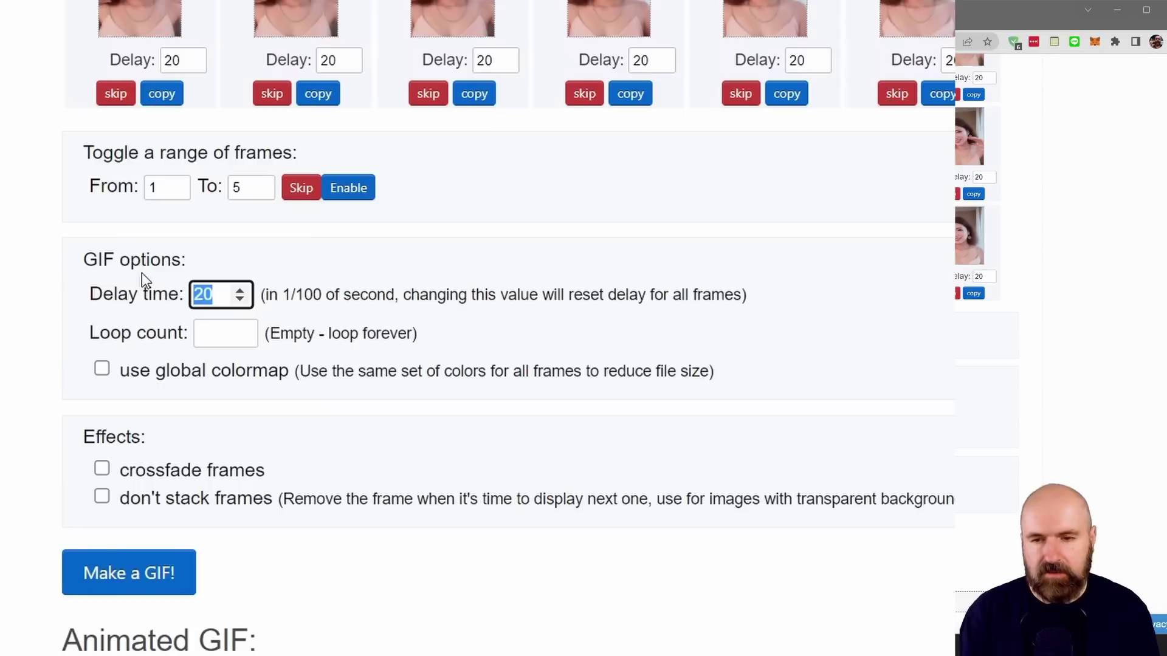
pyautogui.write('0')
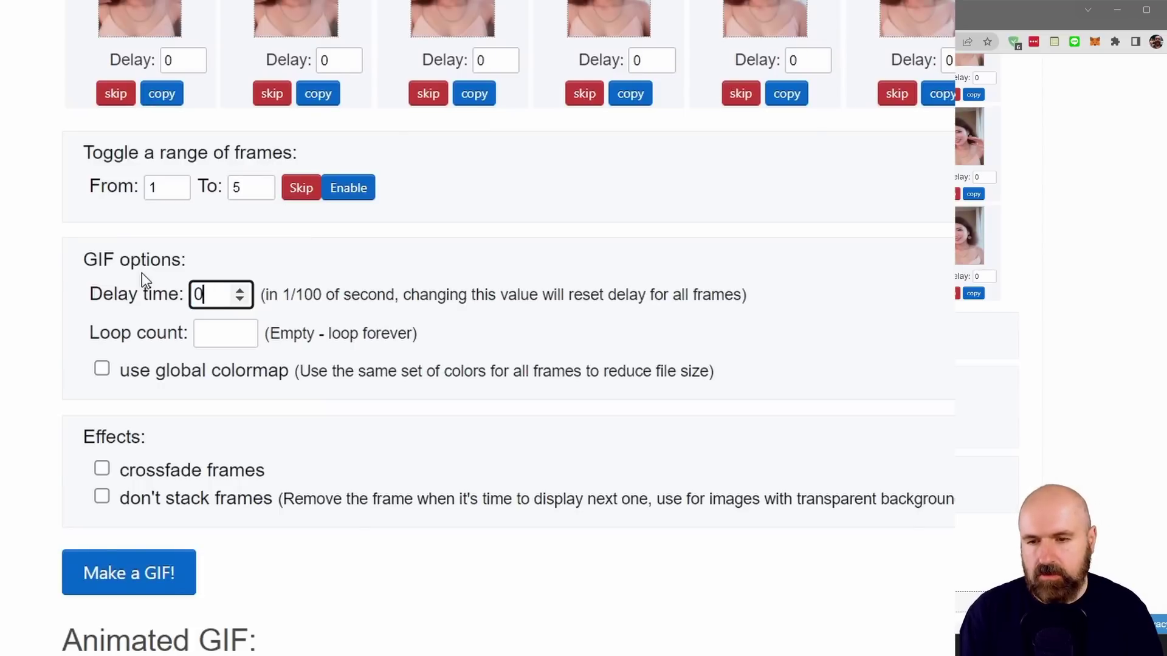
pyautogui.scroll(-2, 141, 272)
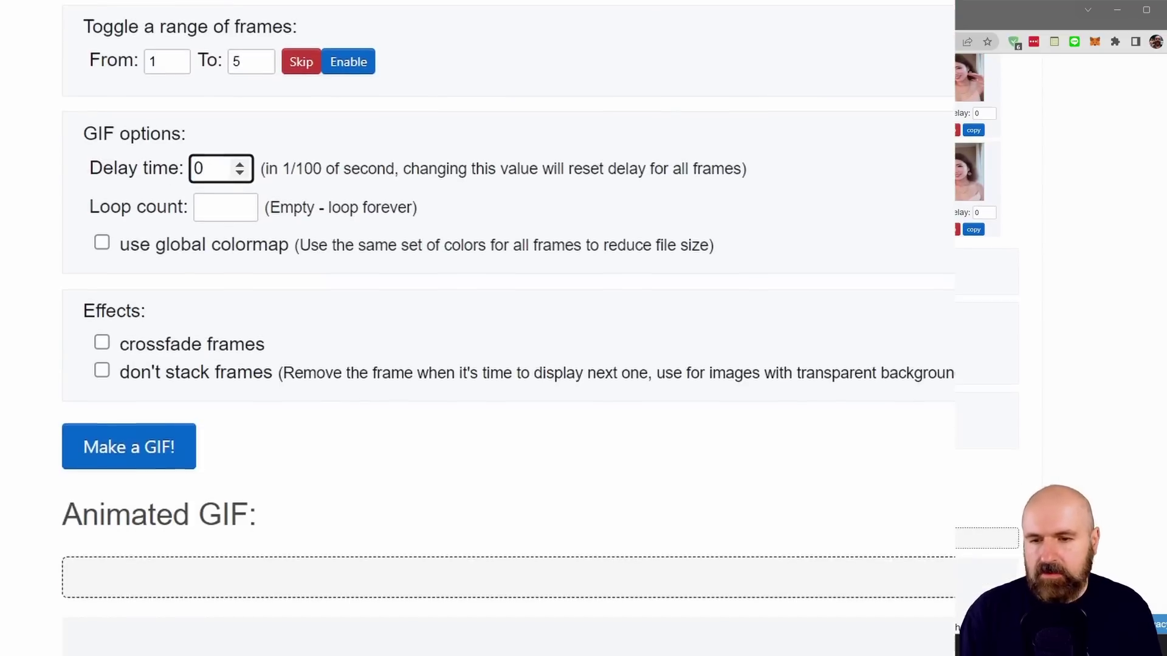
pyautogui.click(126, 455)
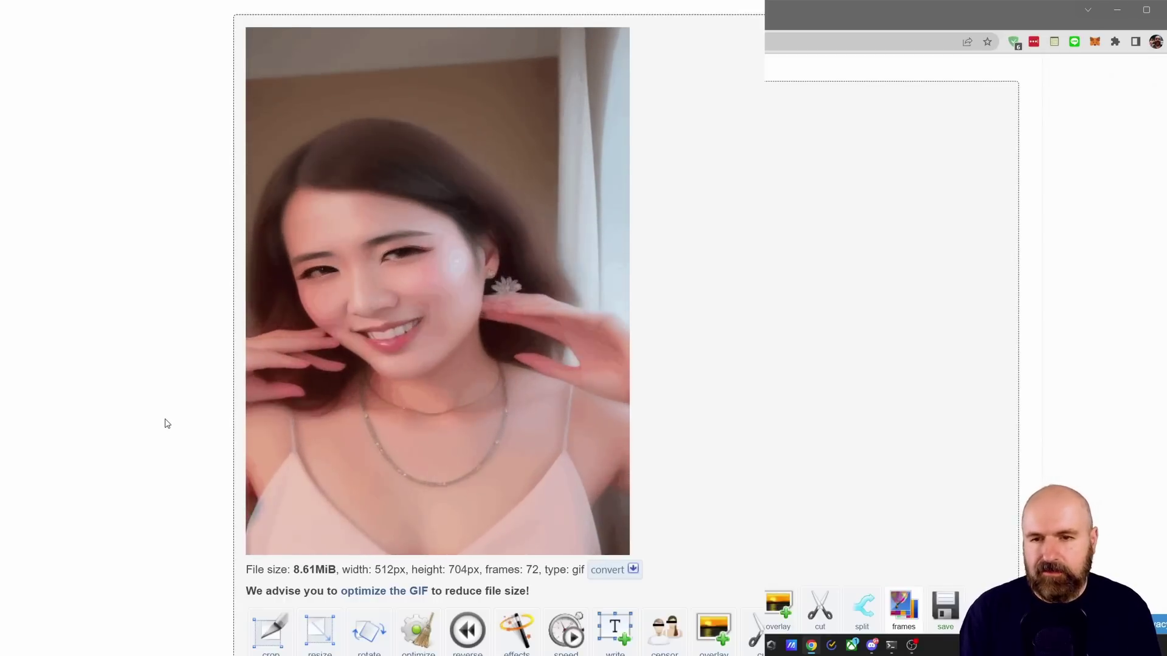
# Check the finished 72-frame, 512×704 GIF's save option, then dismiss the menu without saving
pyautogui.rightClick(443, 321)
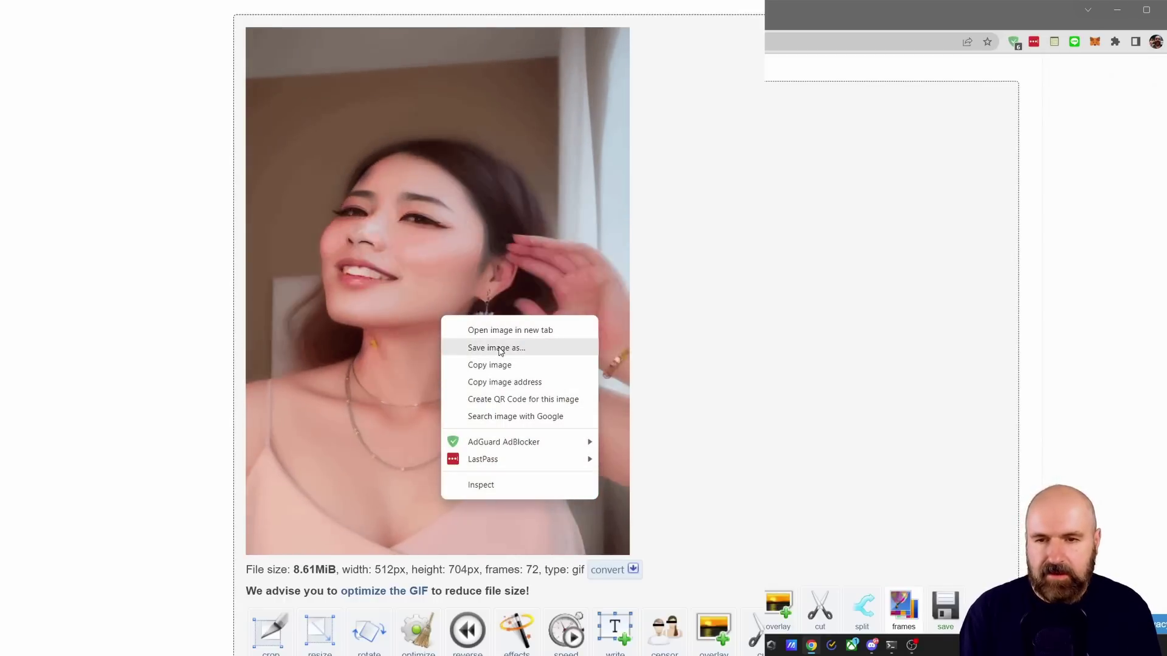
pyautogui.click(129, 290)
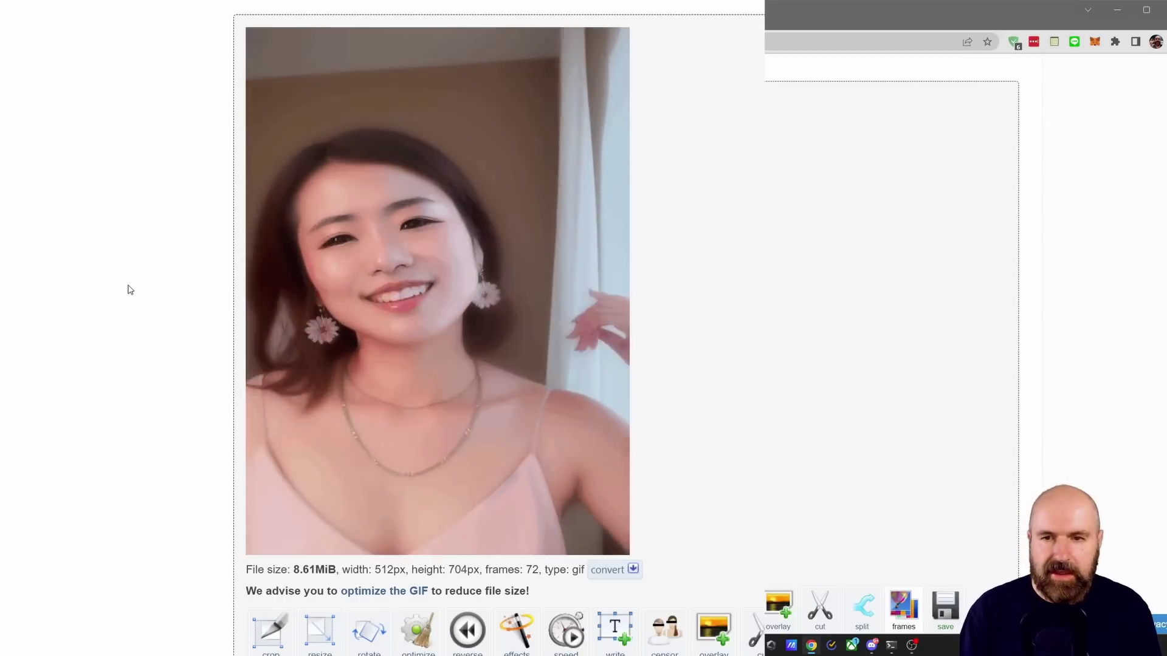